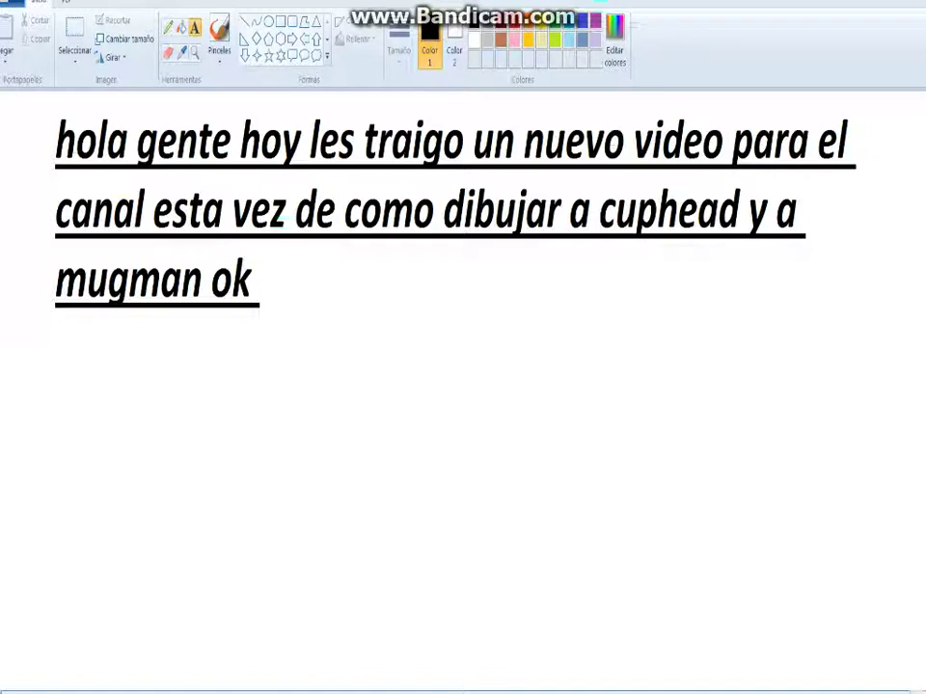
{"action": "left_click_drag", "start_coordinate": [17, 88], "coordinate": [895, 392]}
{"action": "right_click", "coordinate": [731, 337]}
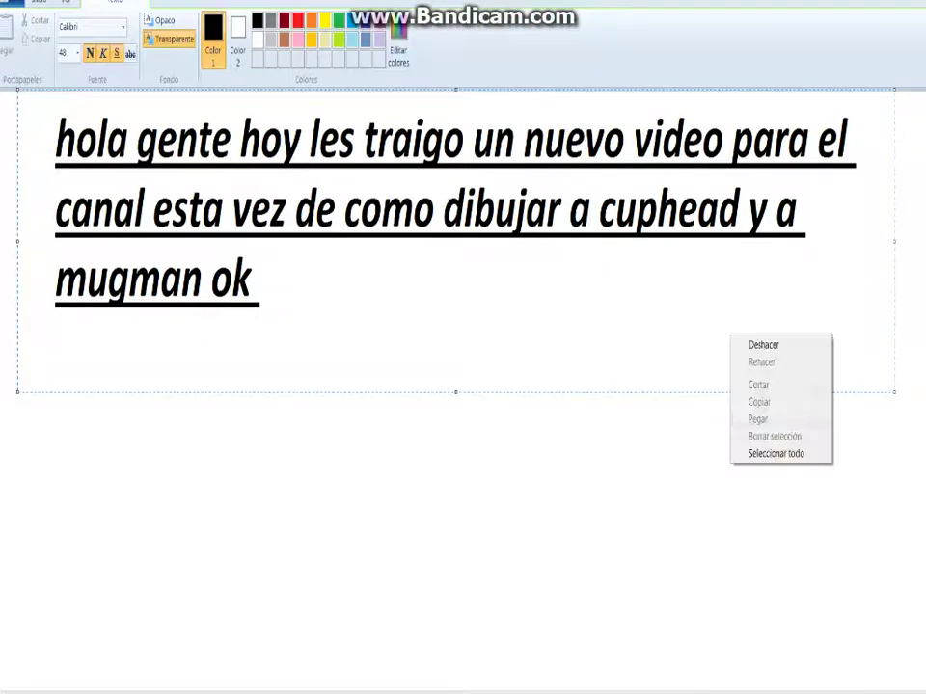
{"action": "left_click", "coordinate": [777, 453]}
{"action": "left_click", "coordinate": [209, 545]}
{"action": "left_click_drag", "start_coordinate": [51, 372], "coordinate": [872, 90]}
{"action": "right_click", "coordinate": [659, 198]}
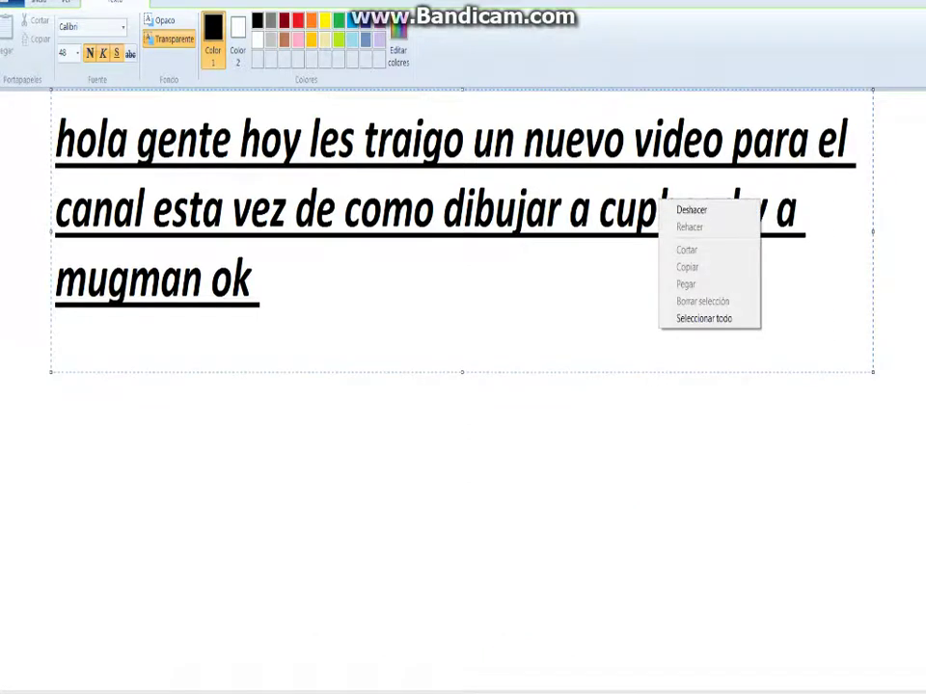
{"action": "key", "text": "Escape"}
{"action": "key", "text": "Escape"}
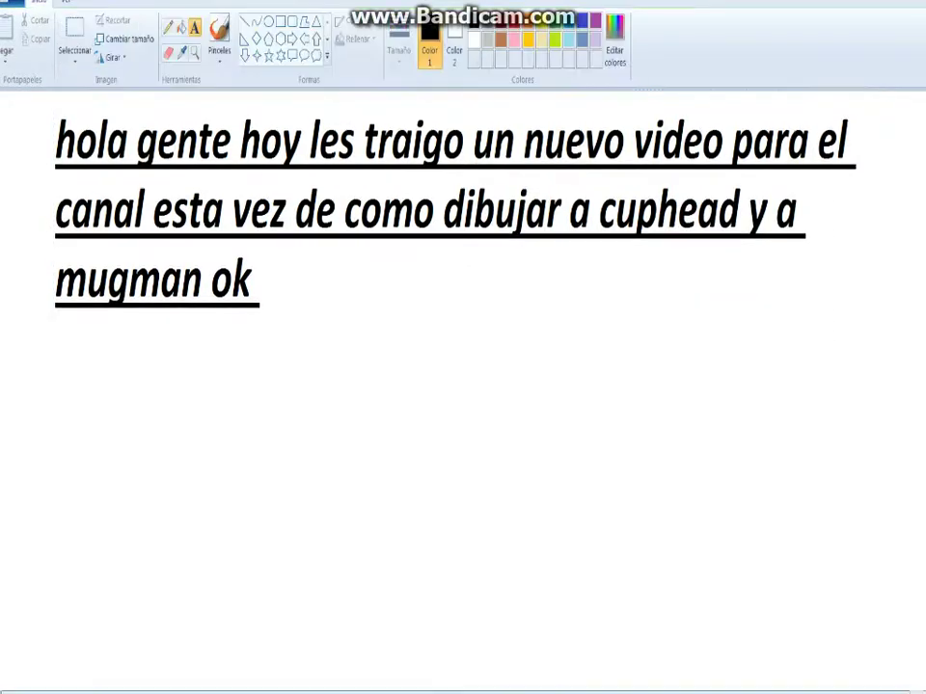
Select the whole three-line intro text block and remove it from the canvas
{"action": "left_click", "coordinate": [169, 53]}
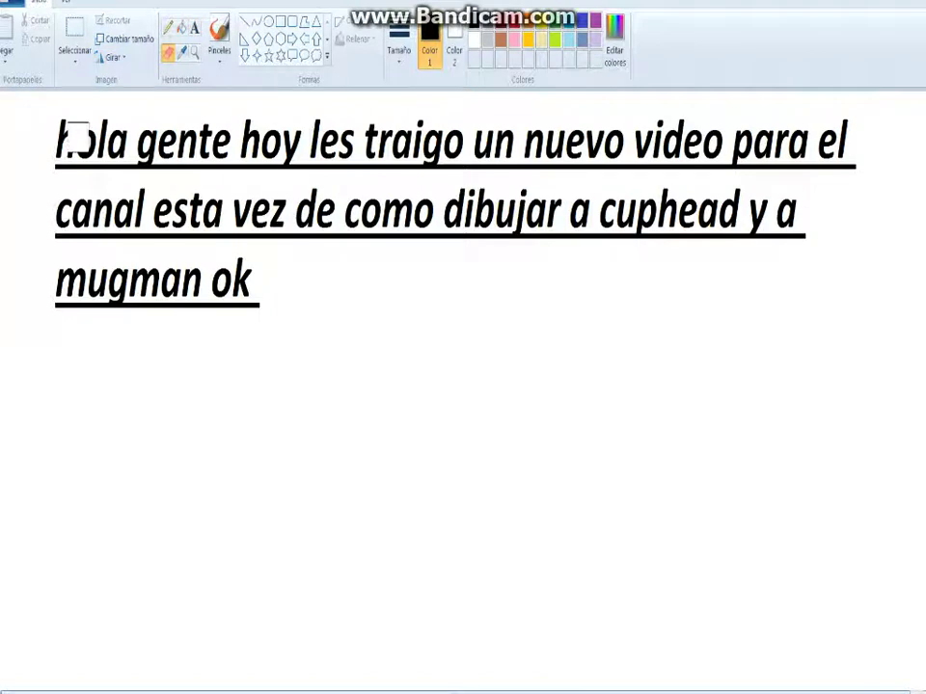
{"action": "left_click", "coordinate": [74, 34]}
{"action": "left_click_drag", "start_coordinate": [53, 91], "coordinate": [874, 324]}
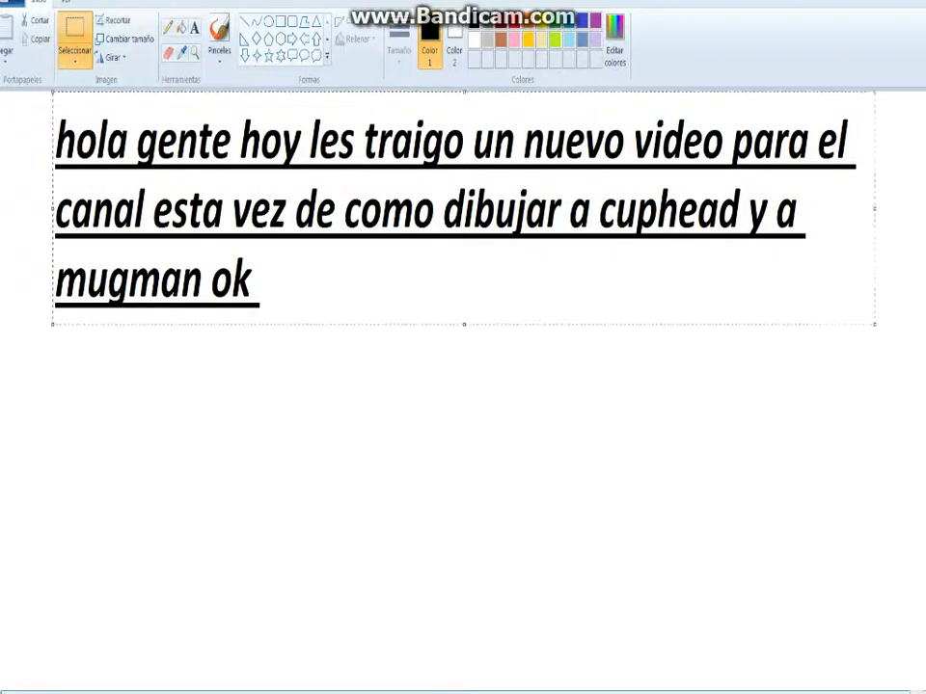
{"action": "right_click", "coordinate": [707, 190]}
{"action": "left_click", "coordinate": [736, 317]}
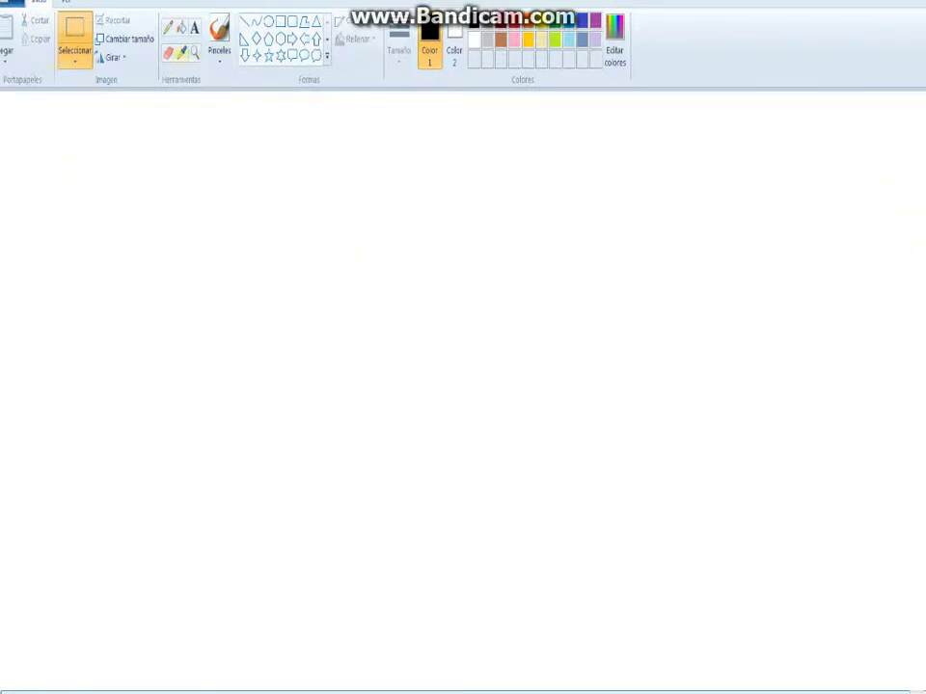
Draw a tall upright ellipse on the blank canvas and a straight horizontal line across its upper part
{"action": "left_click", "coordinate": [268, 21]}
{"action": "left_click_drag", "start_coordinate": [639, 184], "coordinate": [426, 501]}
{"action": "left_click", "coordinate": [245, 21]}
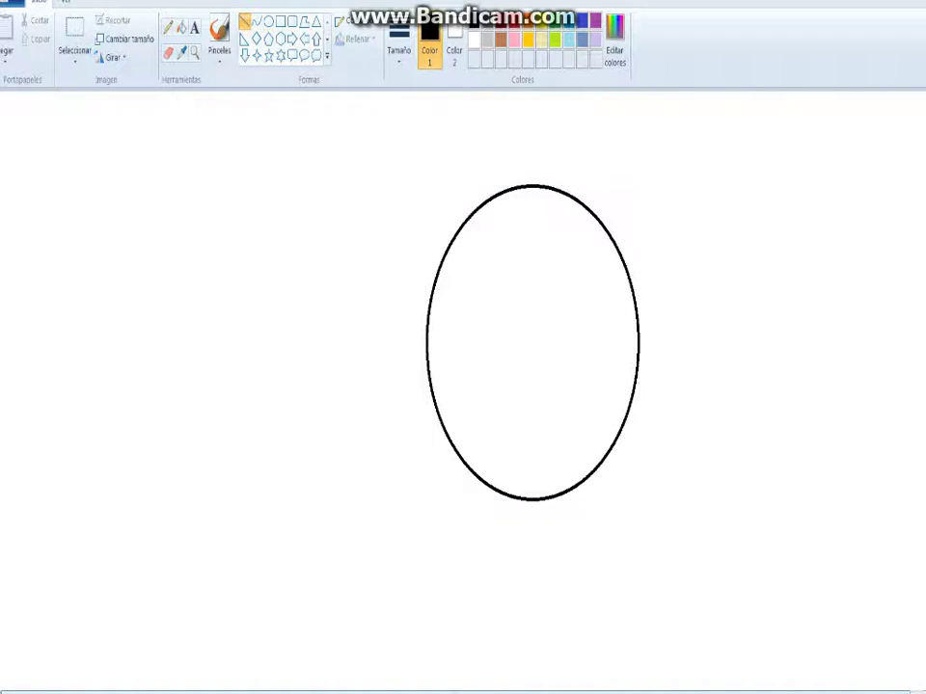
{"action": "mouse_move", "coordinate": [429, 300]}
{"action": "left_mouse_down"}
{"action": "mouse_move", "coordinate": [597, 281]}
{"action": "mouse_move", "coordinate": [636, 283]}
{"action": "mouse_move", "coordinate": [635, 301]}
{"action": "left_mouse_up"}
Erase the arc of the ellipse above the horizontal line to leave a cup outline
{"action": "left_click", "coordinate": [169, 53]}
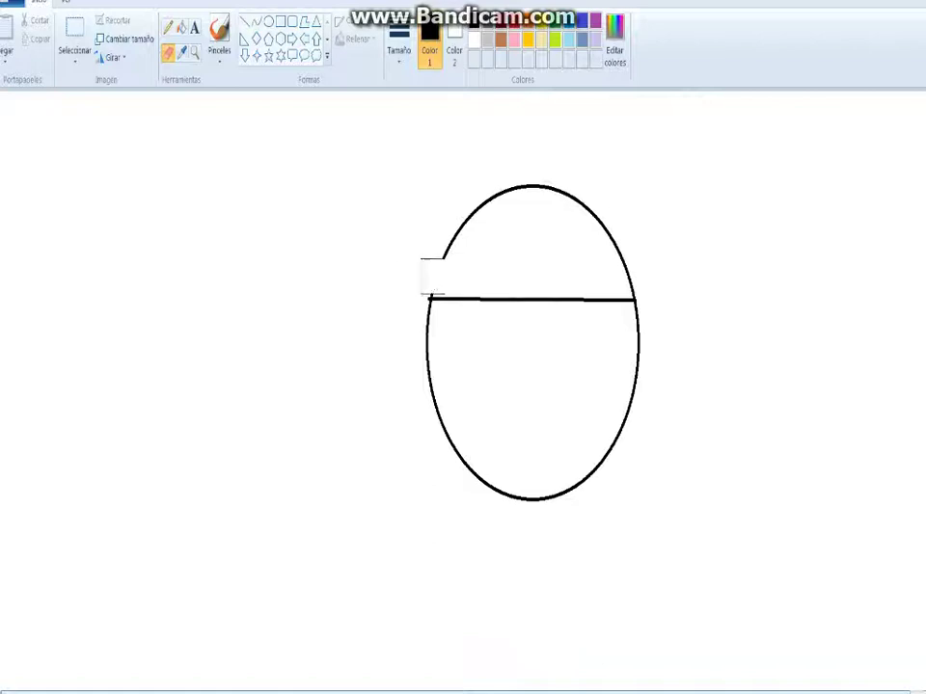
{"action": "mouse_move", "coordinate": [430, 278]}
{"action": "left_mouse_down"}
{"action": "mouse_move", "coordinate": [478, 229]}
{"action": "mouse_move", "coordinate": [547, 203]}
{"action": "mouse_move", "coordinate": [612, 226]}
{"action": "mouse_move", "coordinate": [626, 276]}
{"action": "left_mouse_up"}
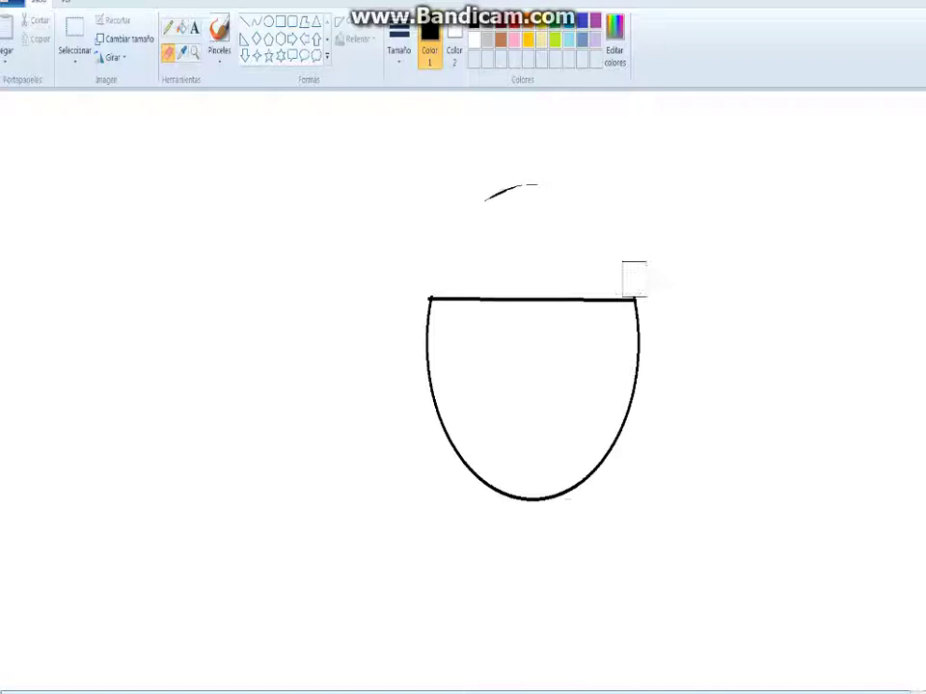
{"action": "left_click_drag", "start_coordinate": [539, 201], "coordinate": [571, 150]}
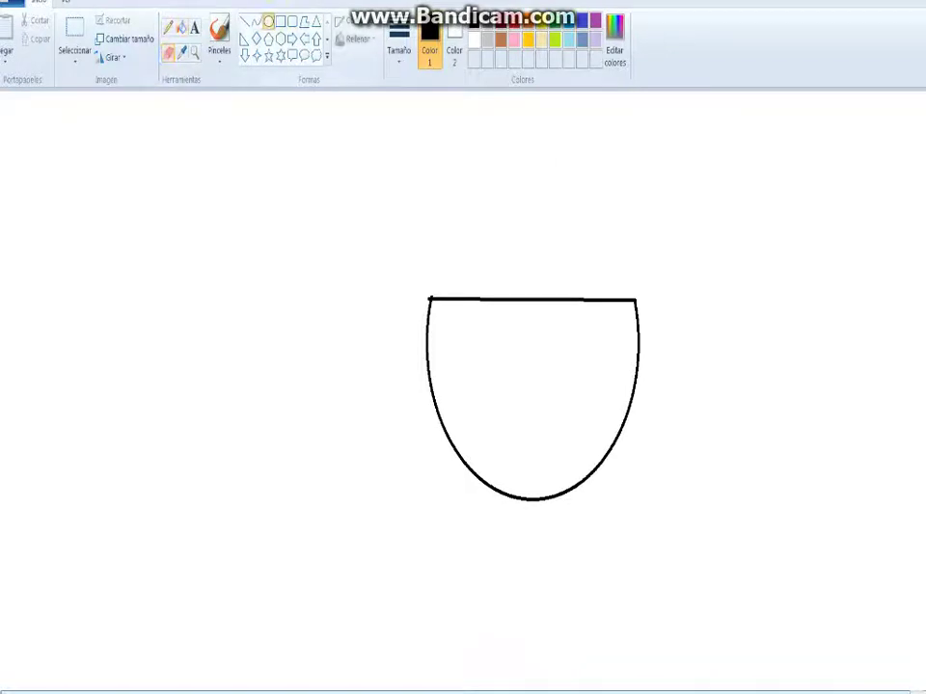
Draw two nested ellipses on the cup's left edge as a handle and erase the outer one's overlap with the cup
{"action": "left_click_drag", "start_coordinate": [454, 295], "coordinate": [387, 421]}
{"action": "left_click_drag", "start_coordinate": [432, 320], "coordinate": [407, 395]}
{"action": "left_click_drag", "start_coordinate": [420, 319], "coordinate": [420, 325]}
{"action": "left_click", "coordinate": [167, 53]}
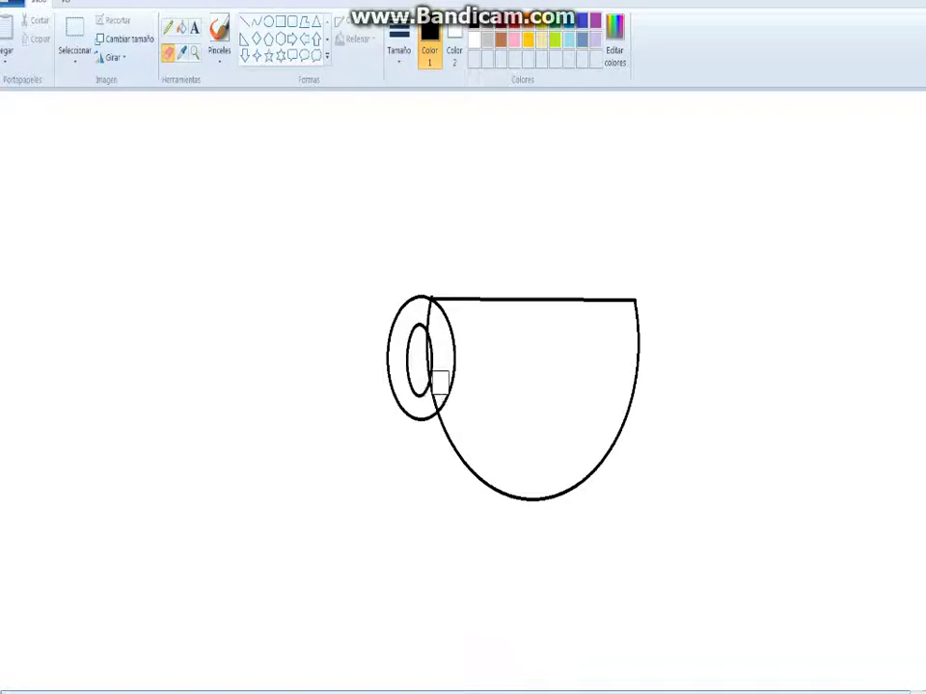
{"action": "mouse_move", "coordinate": [446, 398]}
{"action": "left_mouse_down"}
{"action": "mouse_move", "coordinate": [450, 341]}
{"action": "mouse_move", "coordinate": [436, 338]}
{"action": "mouse_move", "coordinate": [440, 351]}
{"action": "mouse_move", "coordinate": [444, 319]}
{"action": "left_mouse_up"}
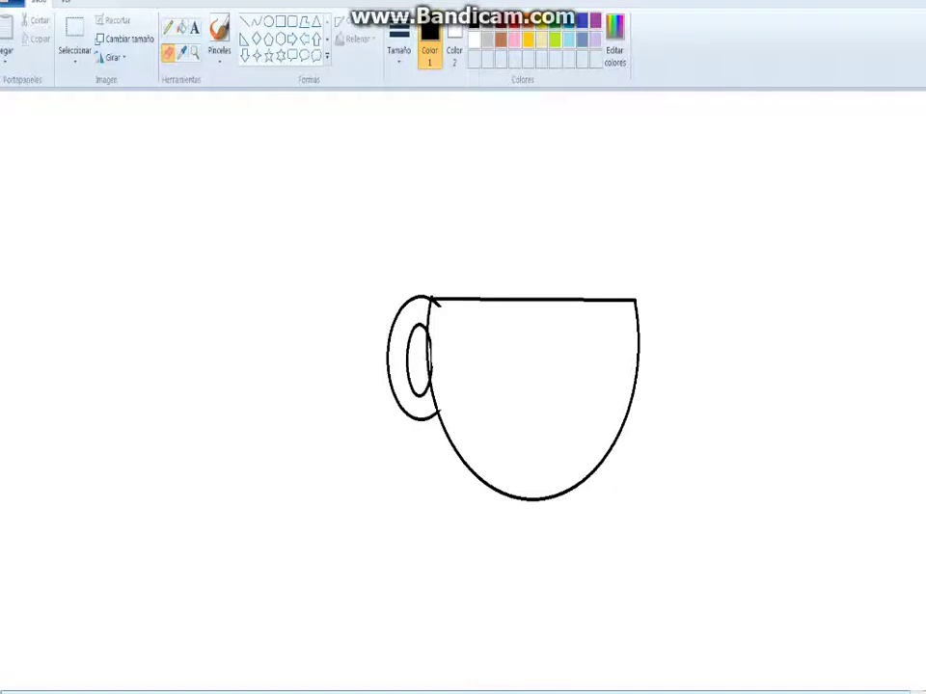
Sketch a bent, striped drinking straw with a thick black pencil, rising from the left end of the cup's rim
{"action": "left_click", "coordinate": [245, 21]}
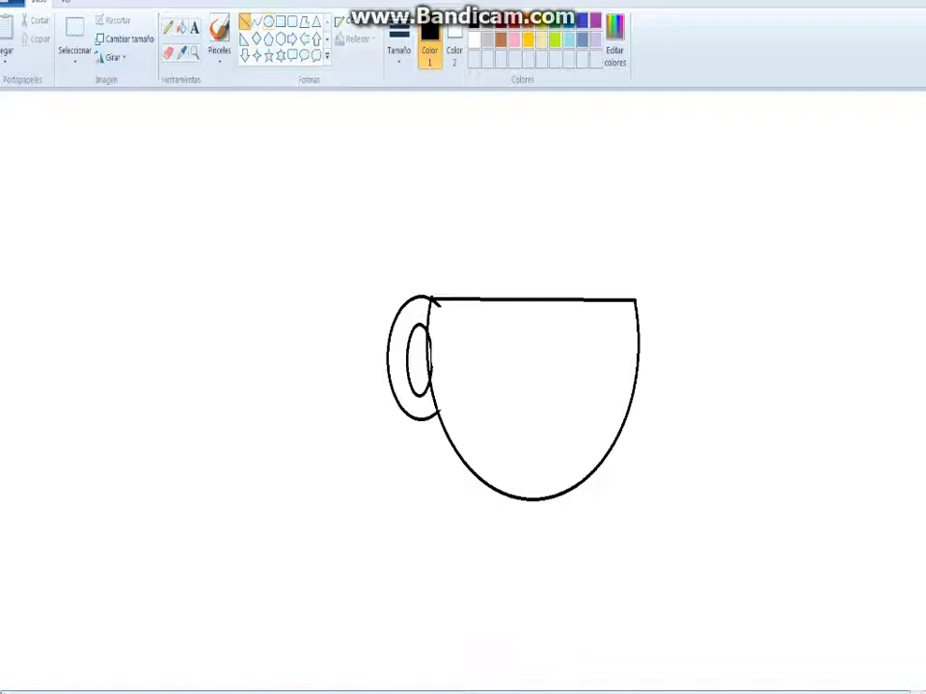
{"action": "left_click", "coordinate": [167, 27]}
{"action": "left_click", "coordinate": [399, 44]}
{"action": "left_click", "coordinate": [426, 190]}
{"action": "mouse_move", "coordinate": [431, 264]}
{"action": "left_mouse_down"}
{"action": "mouse_move", "coordinate": [461, 252]}
{"action": "mouse_move", "coordinate": [473, 287]}
{"action": "left_mouse_up"}
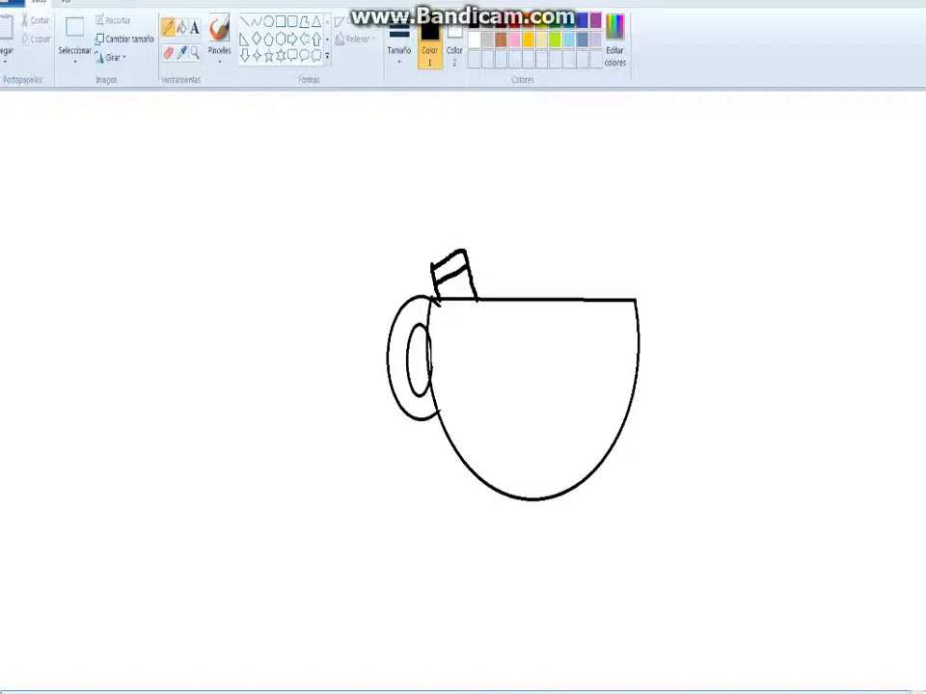
{"action": "left_click_drag", "start_coordinate": [434, 268], "coordinate": [459, 231]}
{"action": "key", "text": "ctrl+z"}
{"action": "mouse_move", "coordinate": [432, 269]}
{"action": "left_mouse_down"}
{"action": "mouse_move", "coordinate": [443, 229]}
{"action": "mouse_move", "coordinate": [462, 253]}
{"action": "mouse_move", "coordinate": [425, 223]}
{"action": "left_mouse_up"}
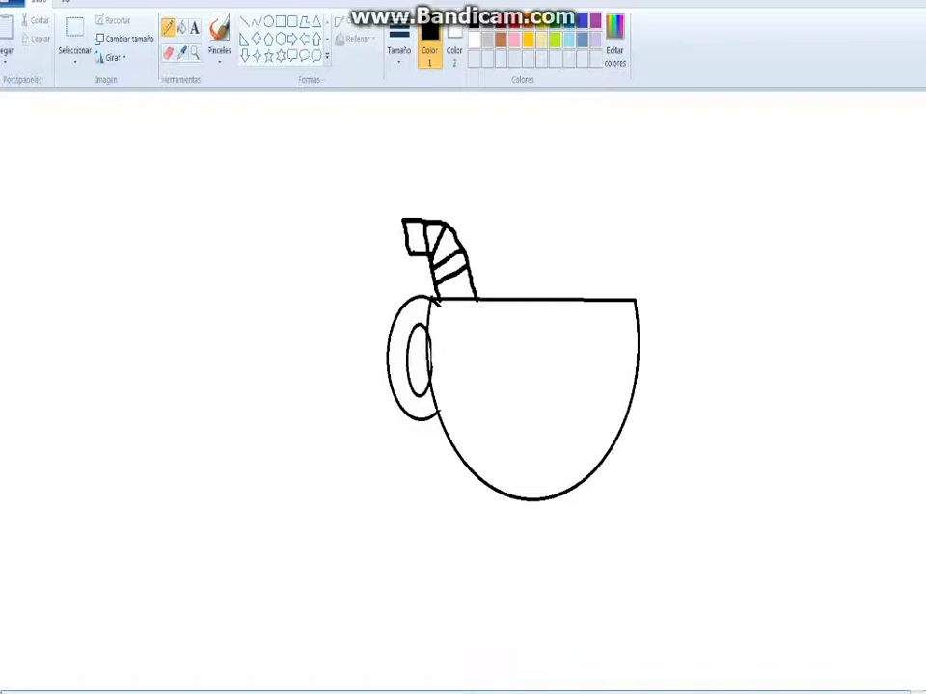
{"action": "left_click_drag", "start_coordinate": [396, 254], "coordinate": [397, 218]}
Fill two alternate stripes of the straw with dark red
{"action": "left_click", "coordinate": [181, 27]}
{"action": "left_click", "coordinate": [500, 20]}
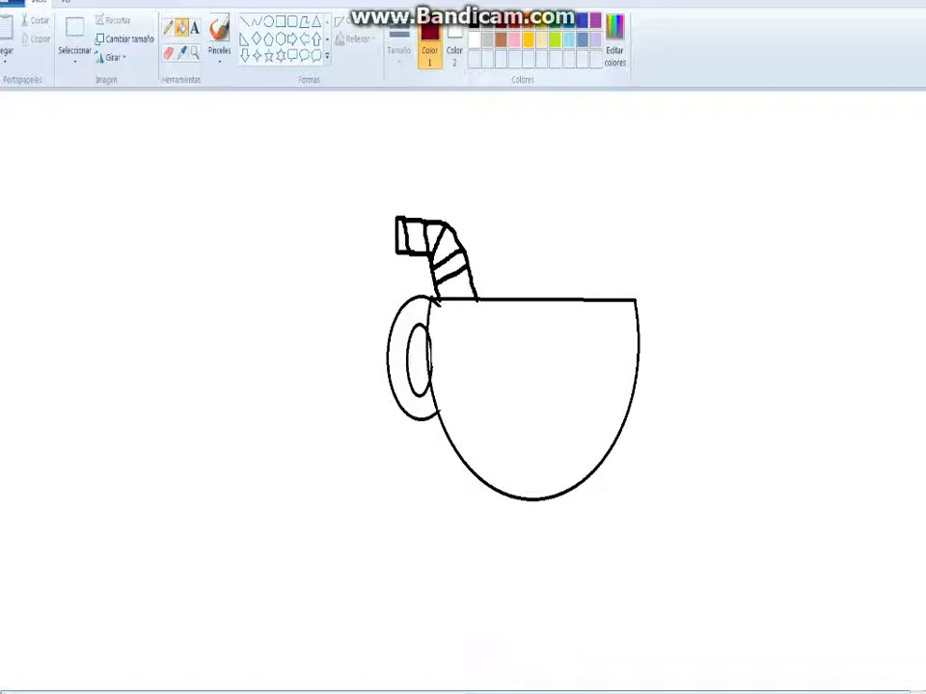
{"action": "left_click", "coordinate": [413, 236]}
{"action": "left_click", "coordinate": [449, 265]}
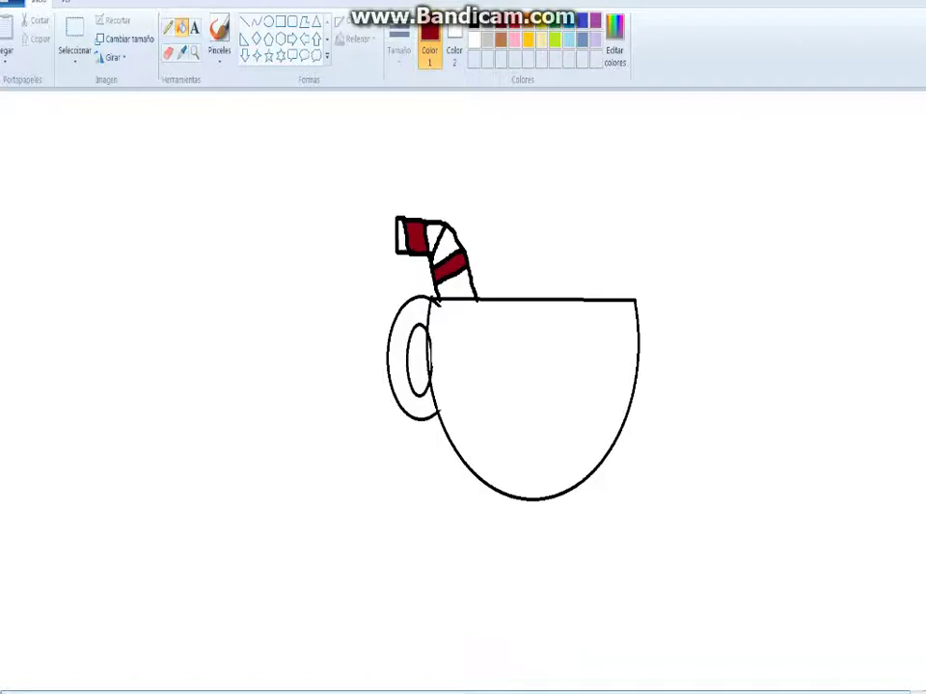
Draw a black upright ellipse across the cup's rim as an eye, and paste the Cuphead reference picture beside the cup
{"action": "left_click", "coordinate": [168, 27]}
{"action": "left_click", "coordinate": [474, 21]}
{"action": "left_click", "coordinate": [269, 21]}
{"action": "left_click_drag", "start_coordinate": [560, 240], "coordinate": [480, 392]}
{"action": "left_click_drag", "start_coordinate": [519, 316], "coordinate": [527, 316]}
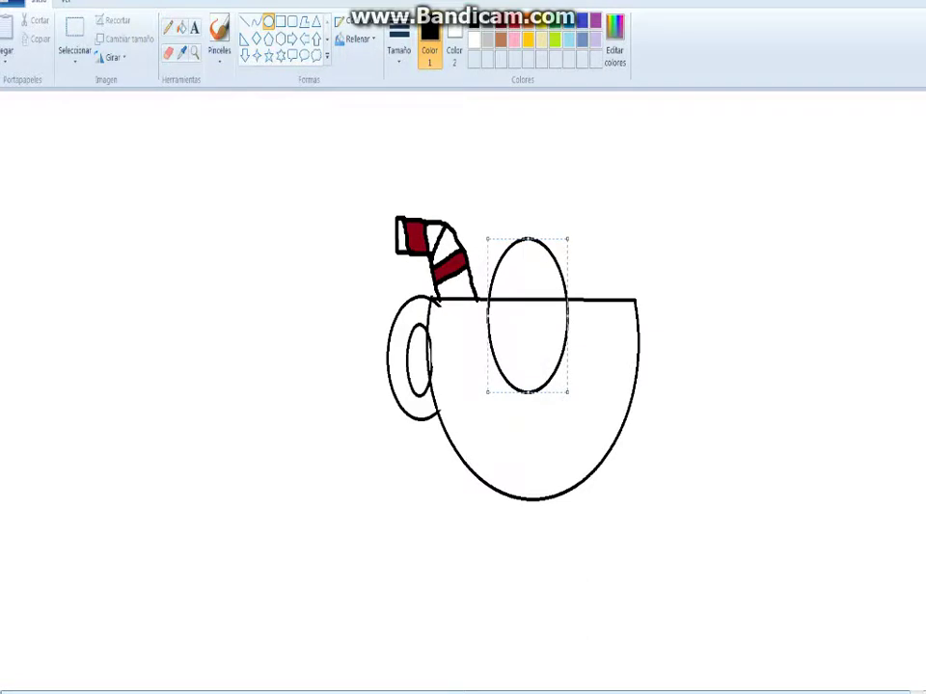
{"action": "key", "text": "ctrl+v"}
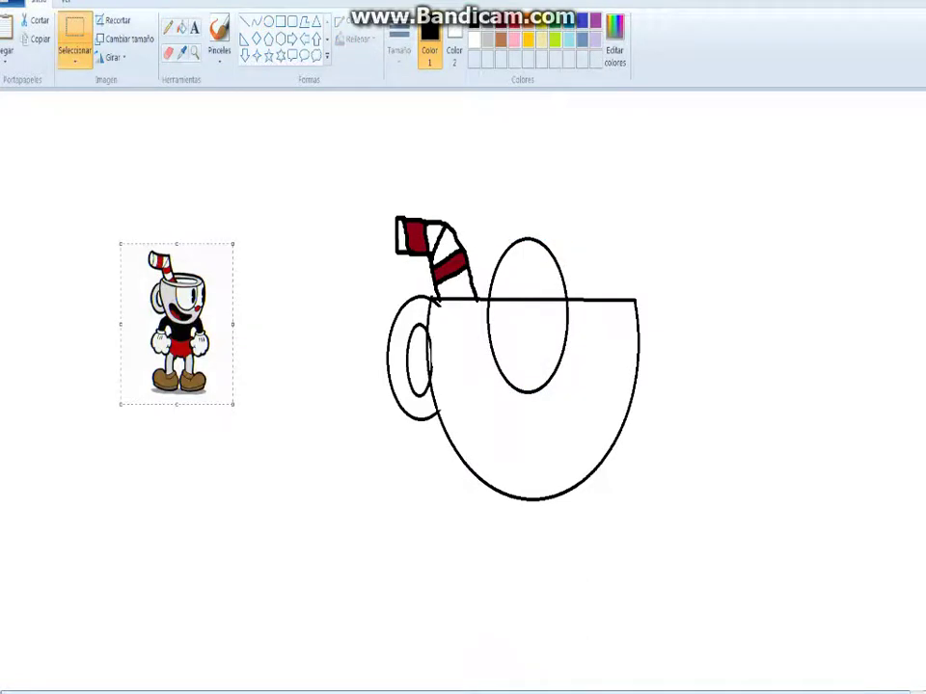
Cut away the part of the eye ellipse that rises above the cup's rim
{"action": "left_click_drag", "start_coordinate": [608, 178], "coordinate": [479, 298]}
{"action": "right_click", "coordinate": [502, 275]}
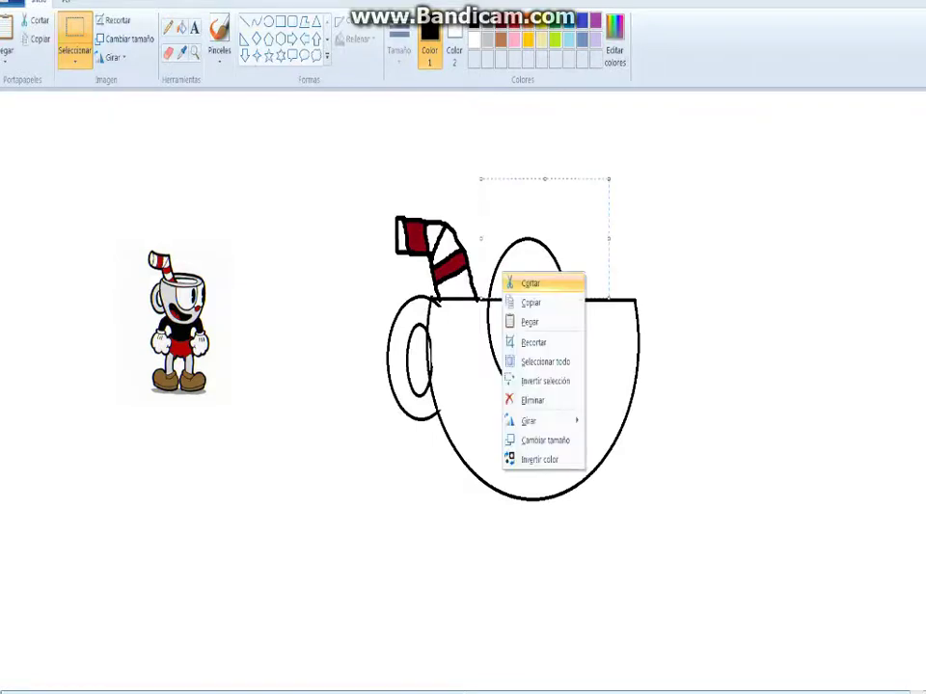
{"action": "left_click", "coordinate": [530, 283]}
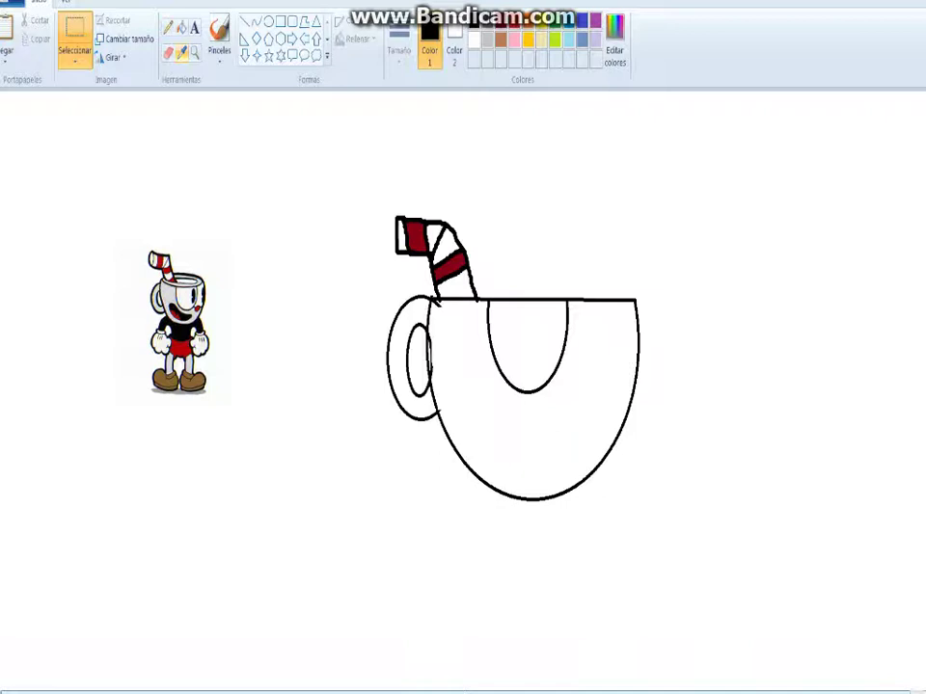
Draw a curve inside the cup's right side from its base up to the rim, and discard the second, looping curve
{"action": "left_click", "coordinate": [168, 27]}
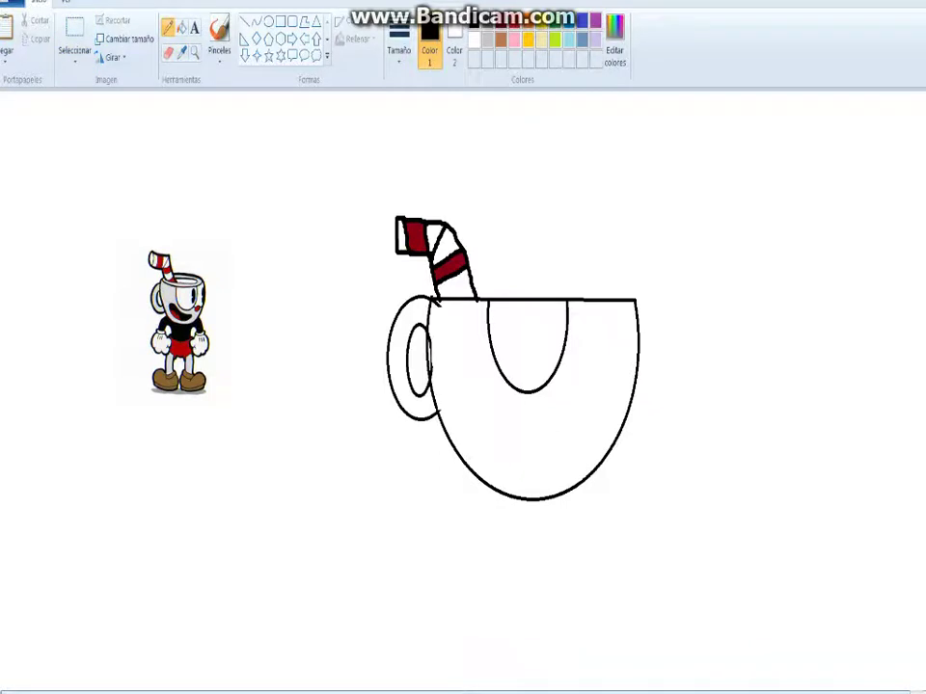
{"action": "left_click", "coordinate": [256, 20]}
{"action": "left_click_drag", "start_coordinate": [549, 484], "coordinate": [610, 297]}
{"action": "mouse_move", "coordinate": [590, 401]}
{"action": "left_mouse_down"}
{"action": "mouse_move", "coordinate": [631, 402]}
{"action": "mouse_move", "coordinate": [636, 454]}
{"action": "mouse_move", "coordinate": [615, 407]}
{"action": "mouse_move", "coordinate": [630, 413]}
{"action": "mouse_move", "coordinate": [632, 295]}
{"action": "left_mouse_up"}
{"action": "left_click", "coordinate": [687, 414]}
{"action": "left_click_drag", "start_coordinate": [625, 351], "coordinate": [619, 346]}
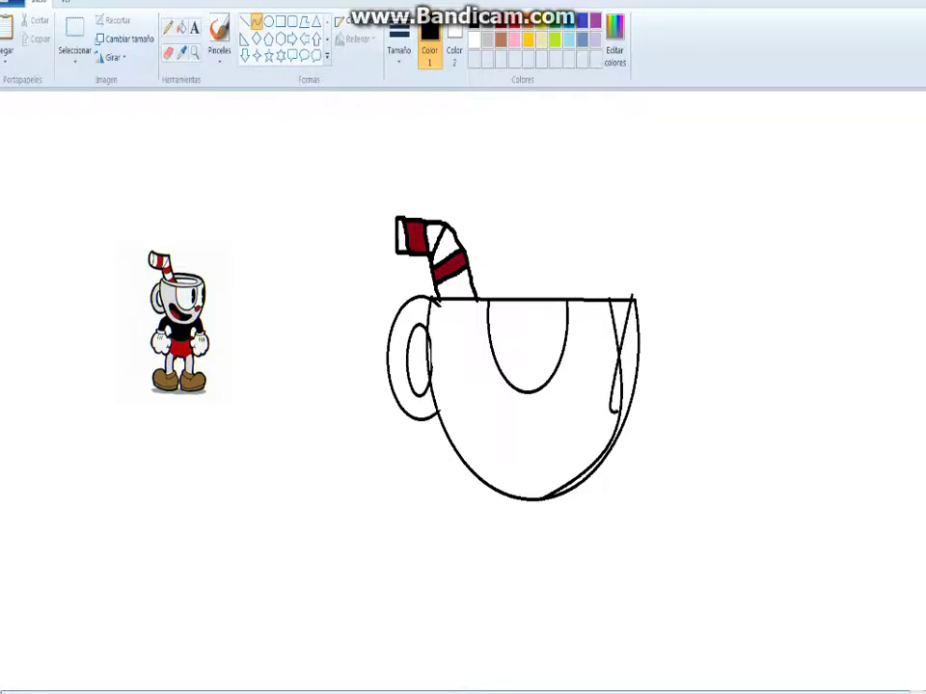
{"action": "right_click", "coordinate": [618, 353]}
{"action": "left_click", "coordinate": [645, 361]}
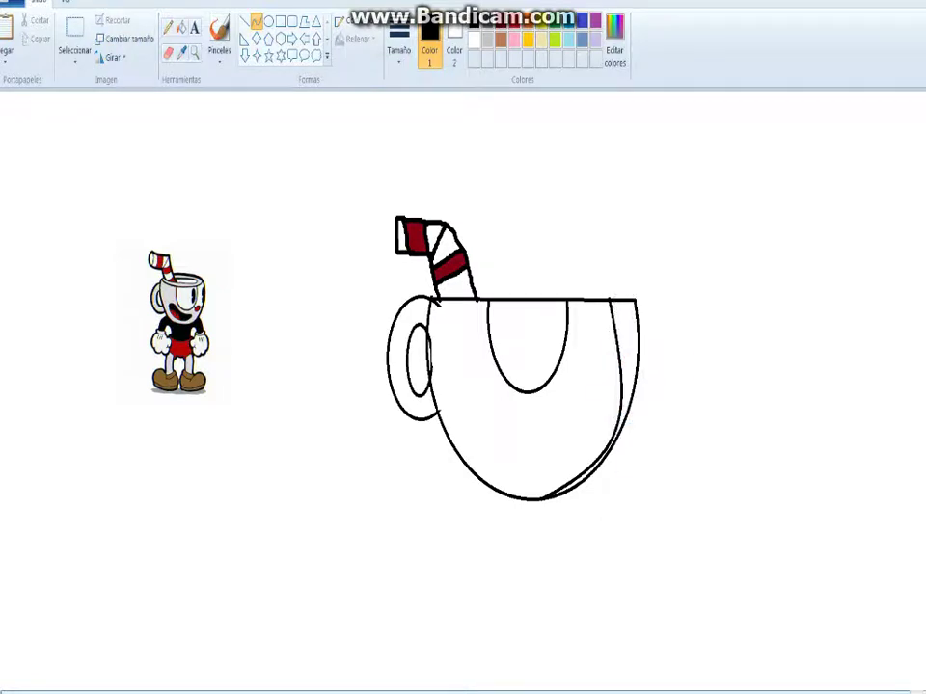
{"action": "mouse_move", "coordinate": [284, 162]}
{"action": "left_mouse_down"}
{"action": "mouse_move", "coordinate": [254, 161]}
{"action": "mouse_move", "coordinate": [275, 131]}
{"action": "left_mouse_up"}
{"action": "left_click", "coordinate": [168, 27]}
{"action": "mouse_move", "coordinate": [348, 146]}
{"action": "left_mouse_down"}
{"action": "mouse_move", "coordinate": [305, 134]}
{"action": "mouse_move", "coordinate": [329, 121]}
{"action": "mouse_move", "coordinate": [364, 156]}
{"action": "mouse_move", "coordinate": [350, 123]}
{"action": "mouse_move", "coordinate": [402, 149]}
{"action": "left_mouse_up"}
{"action": "mouse_move", "coordinate": [379, 104]}
{"action": "left_mouse_down"}
{"action": "mouse_move", "coordinate": [406, 106]}
{"action": "mouse_move", "coordinate": [414, 153]}
{"action": "left_mouse_up"}
{"action": "left_click_drag", "start_coordinate": [430, 106], "coordinate": [477, 101]}
{"action": "left_click_drag", "start_coordinate": [466, 104], "coordinate": [461, 176]}
{"action": "left_click_drag", "start_coordinate": [495, 104], "coordinate": [490, 156]}
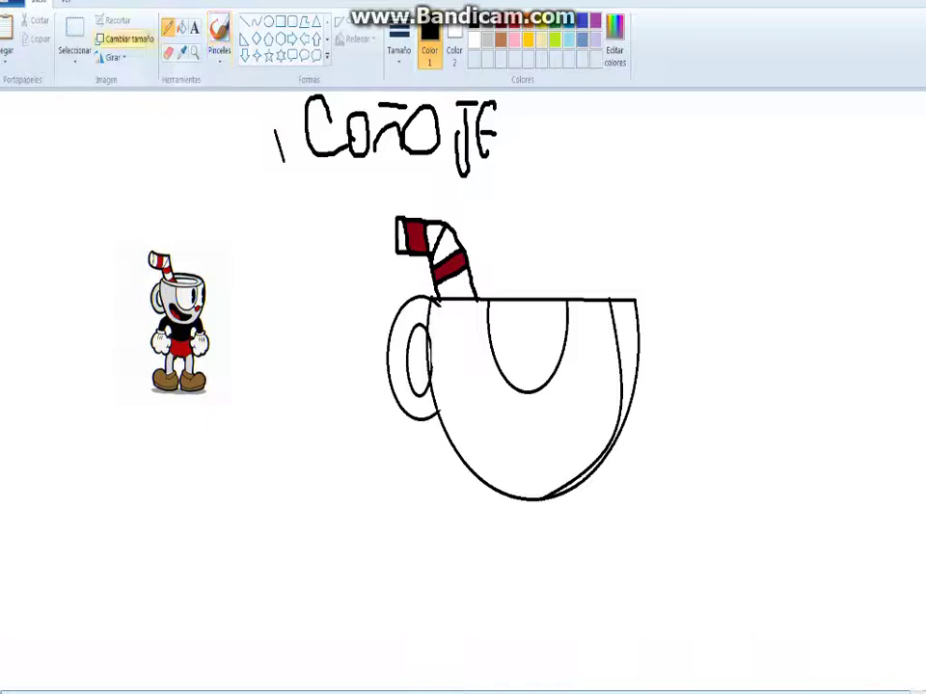
{"action": "left_click", "coordinate": [75, 38]}
{"action": "left_click_drag", "start_coordinate": [253, 92], "coordinate": [530, 194]}
{"action": "right_click", "coordinate": [374, 181]}
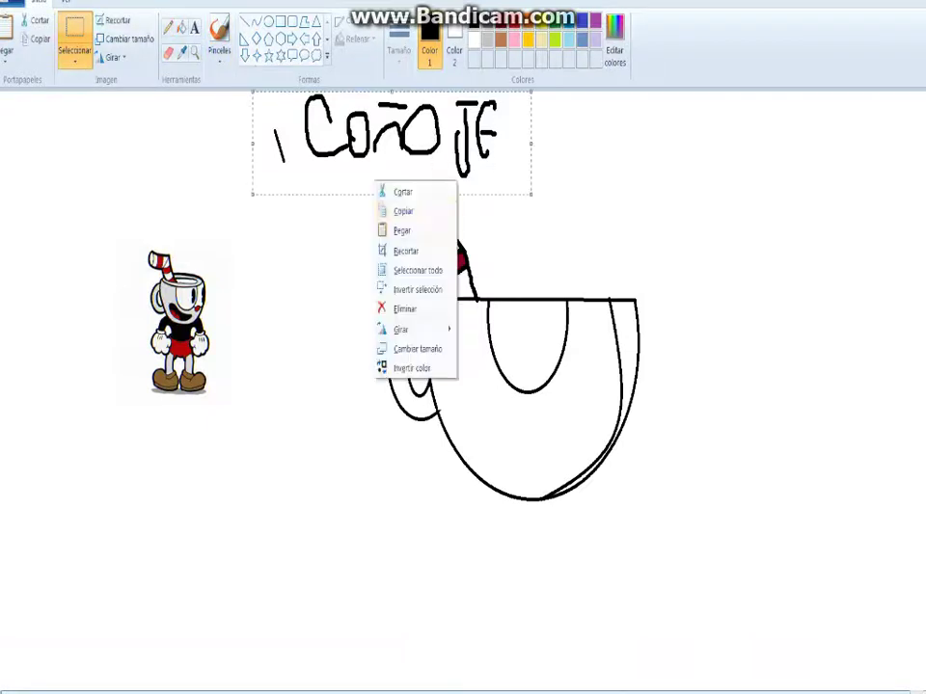
{"action": "left_click", "coordinate": [402, 192]}
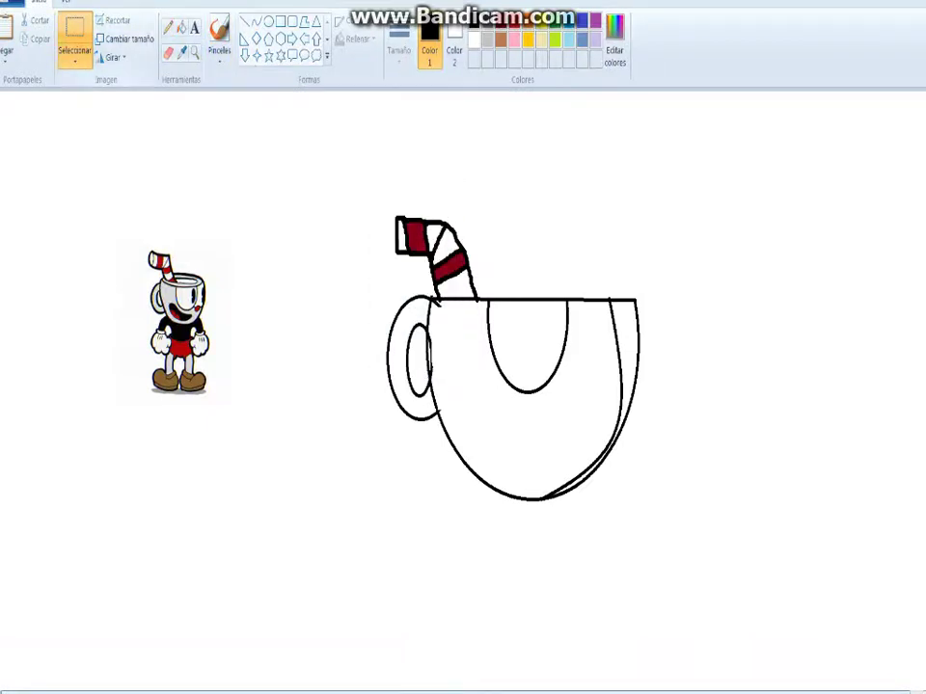
Erase the upper right side of the cup outline, the rim end beyond it and the upper part of the inner curve
{"action": "left_click", "coordinate": [169, 53]}
{"action": "mouse_move", "coordinate": [639, 378]}
{"action": "left_mouse_down"}
{"action": "mouse_move", "coordinate": [638, 307]}
{"action": "mouse_move", "coordinate": [628, 298]}
{"action": "left_mouse_up"}
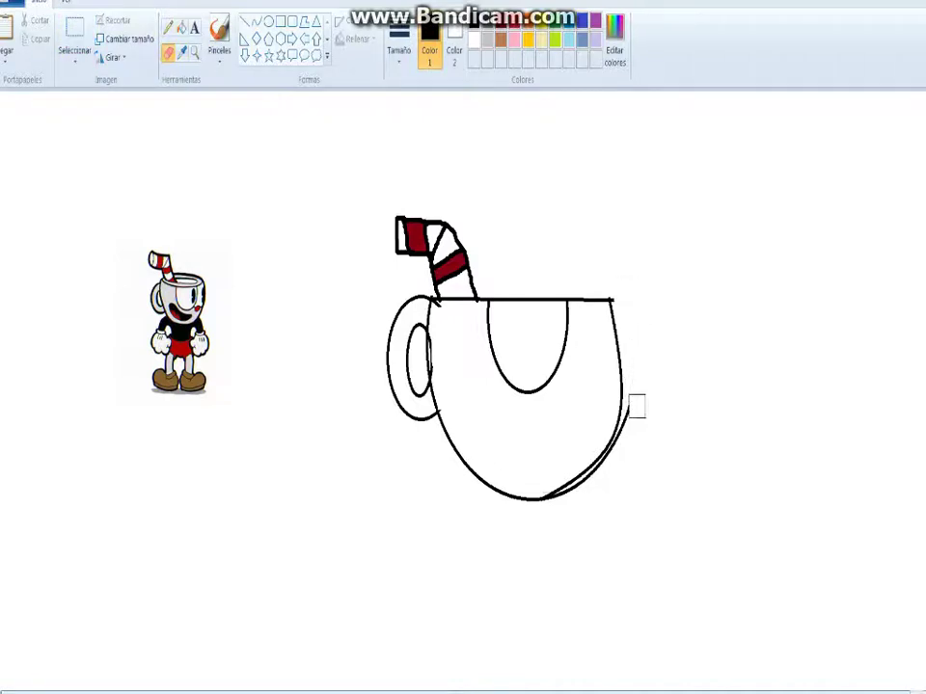
{"action": "left_click_drag", "start_coordinate": [619, 374], "coordinate": [613, 313]}
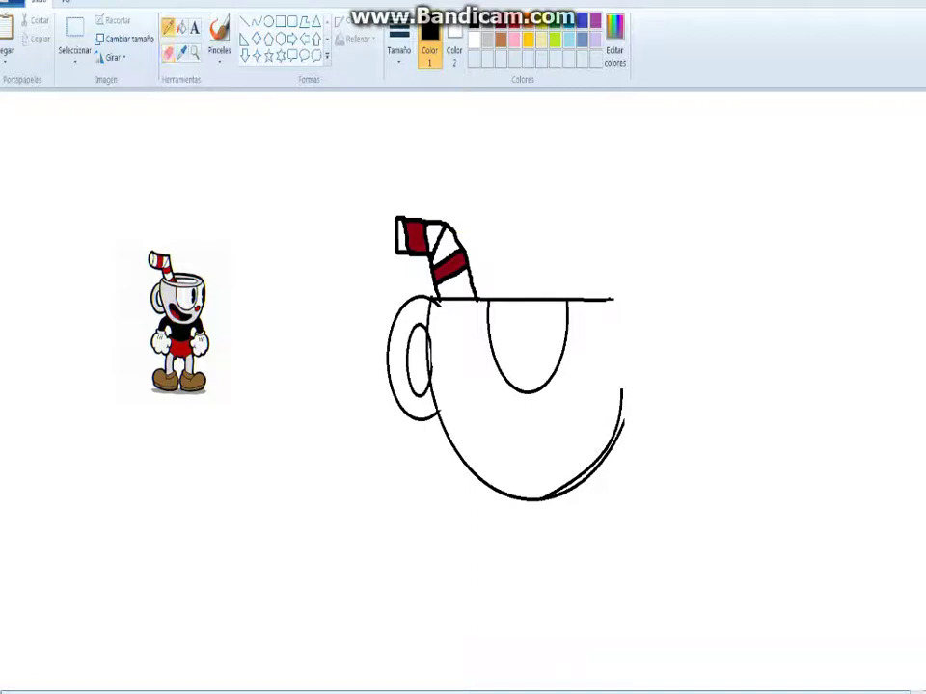
Redraw the cup's right side with a near-vertical curve and join it to the rim with a straight horizontal line
{"action": "left_click_drag", "start_coordinate": [625, 305], "coordinate": [623, 378]}
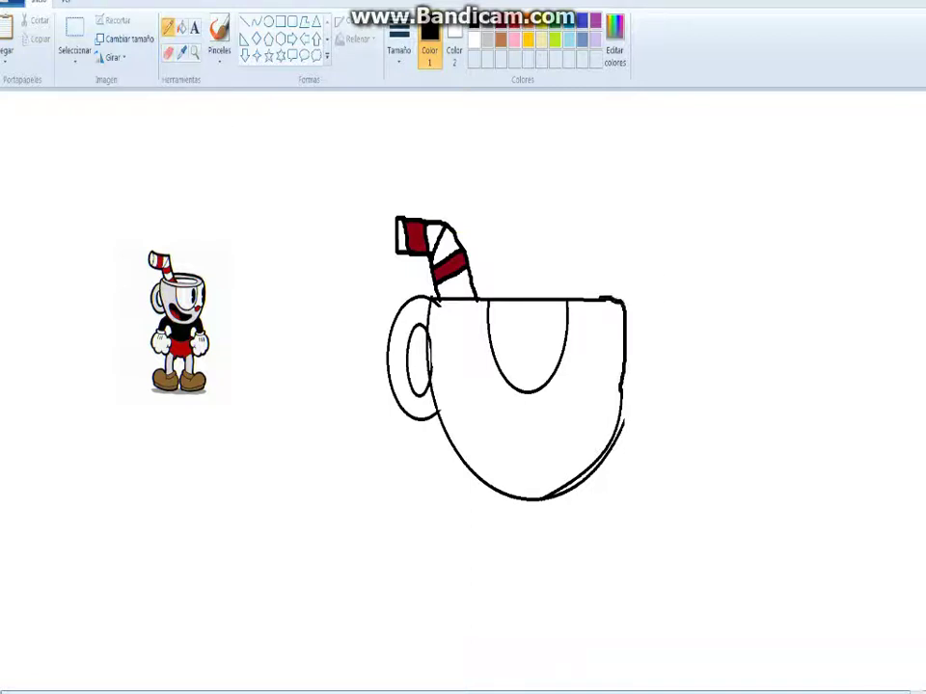
{"action": "key", "text": "ctrl+z"}
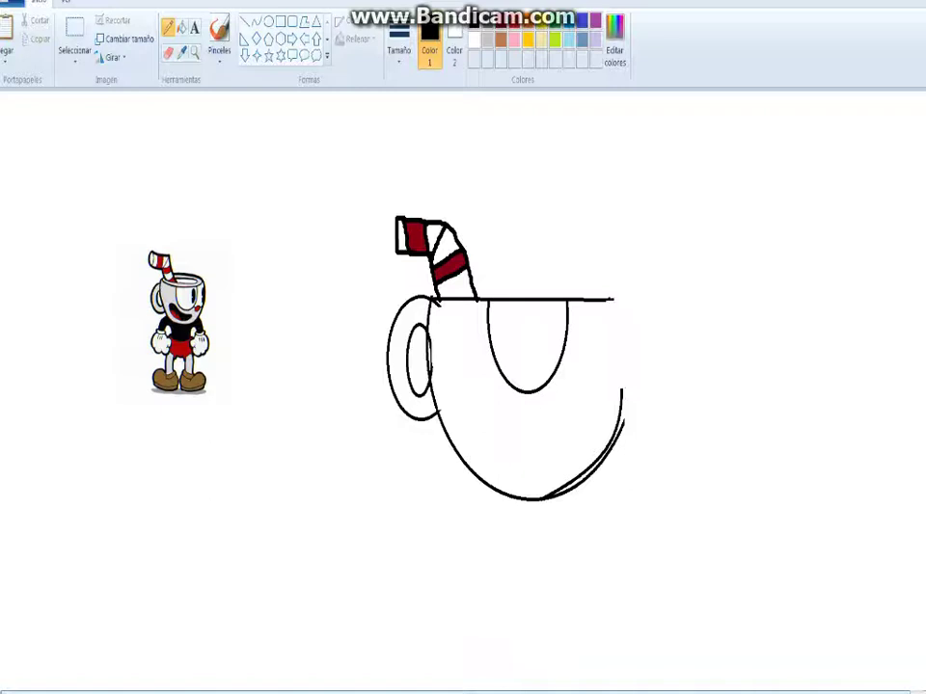
{"action": "left_click", "coordinate": [256, 21]}
{"action": "left_click_drag", "start_coordinate": [620, 300], "coordinate": [622, 425]}
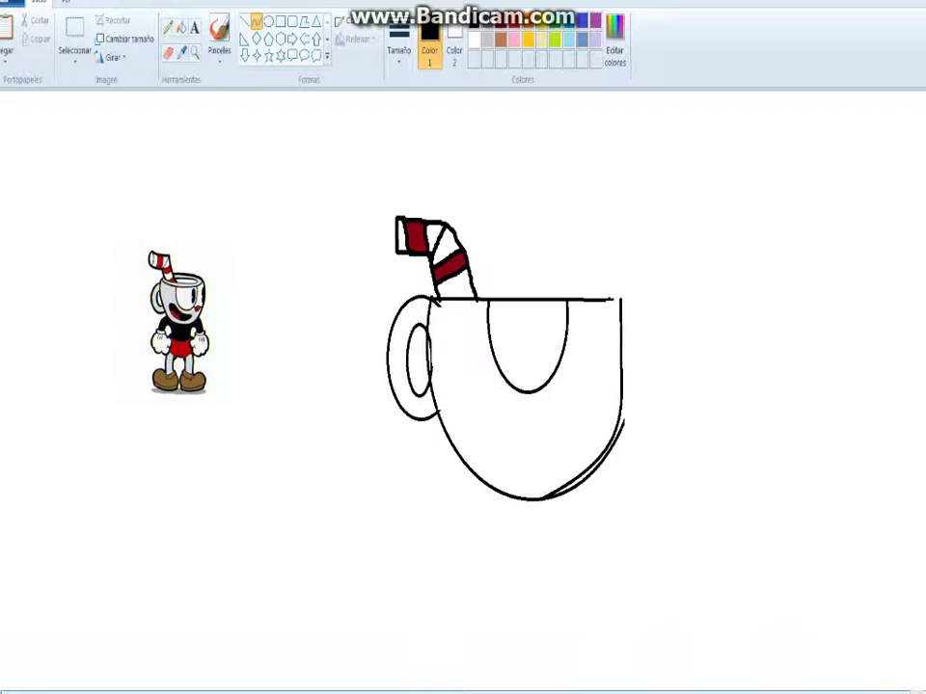
{"action": "mouse_move", "coordinate": [622, 349]}
{"action": "left_mouse_down"}
{"action": "mouse_move", "coordinate": [631, 346]}
{"action": "mouse_move", "coordinate": [620, 345]}
{"action": "left_mouse_up"}
{"action": "key", "text": "ctrl+z"}
{"action": "left_click", "coordinate": [245, 21]}
{"action": "left_click_drag", "start_coordinate": [437, 299], "coordinate": [621, 299]}
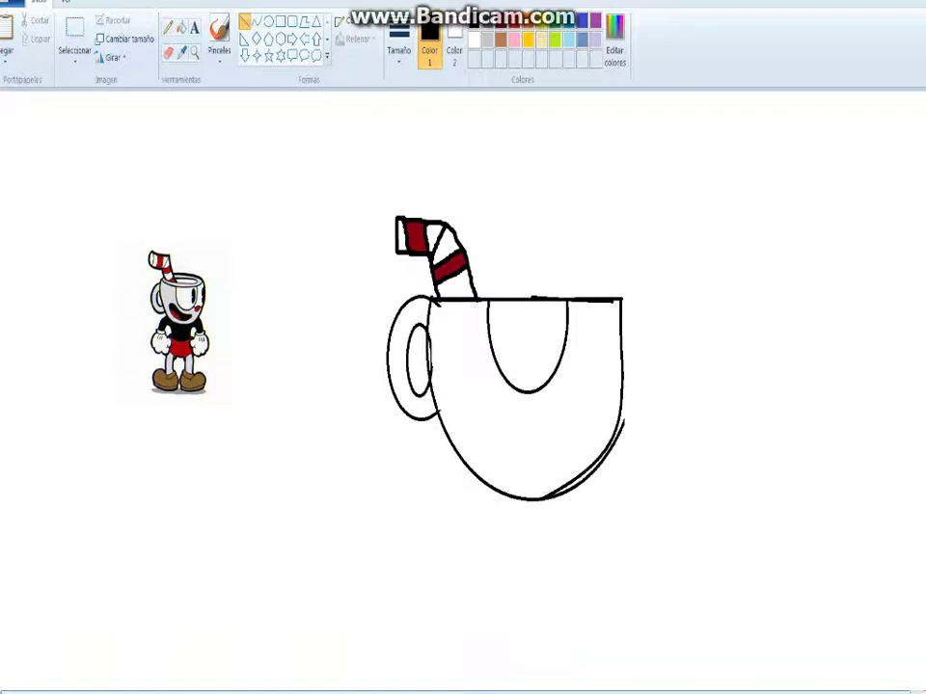
Draw a curve from the first eye's right edge to the cup's right side as the lower outline of the second eye
{"action": "left_click", "coordinate": [268, 21]}
{"action": "left_click", "coordinate": [256, 22]}
{"action": "mouse_move", "coordinate": [563, 353]}
{"action": "left_mouse_down"}
{"action": "mouse_move", "coordinate": [621, 381]}
{"action": "mouse_move", "coordinate": [599, 397]}
{"action": "mouse_move", "coordinate": [584, 395]}
{"action": "left_mouse_up"}
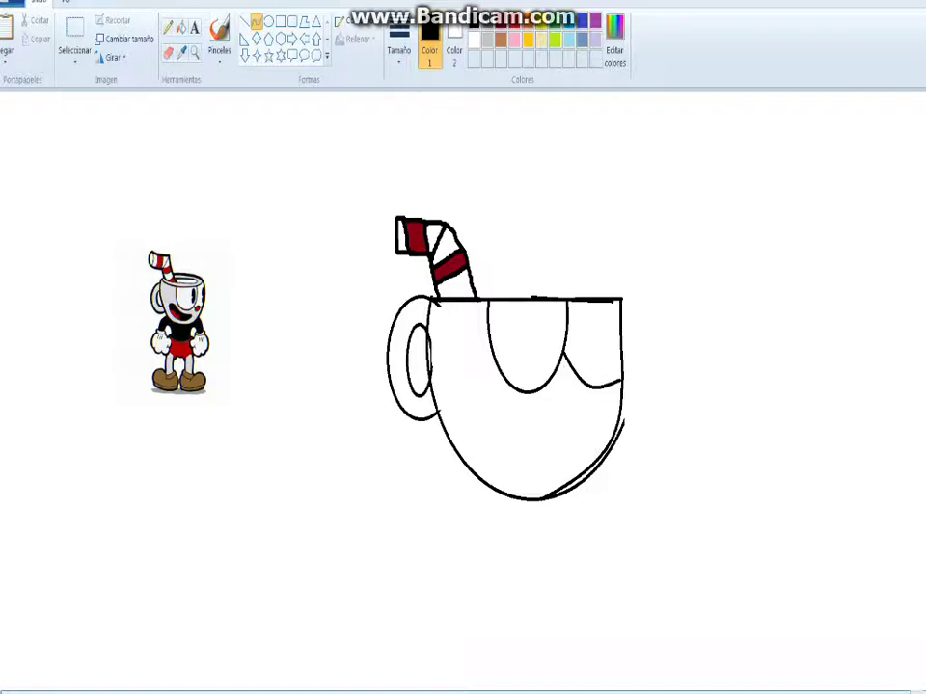
{"action": "left_click", "coordinate": [168, 27]}
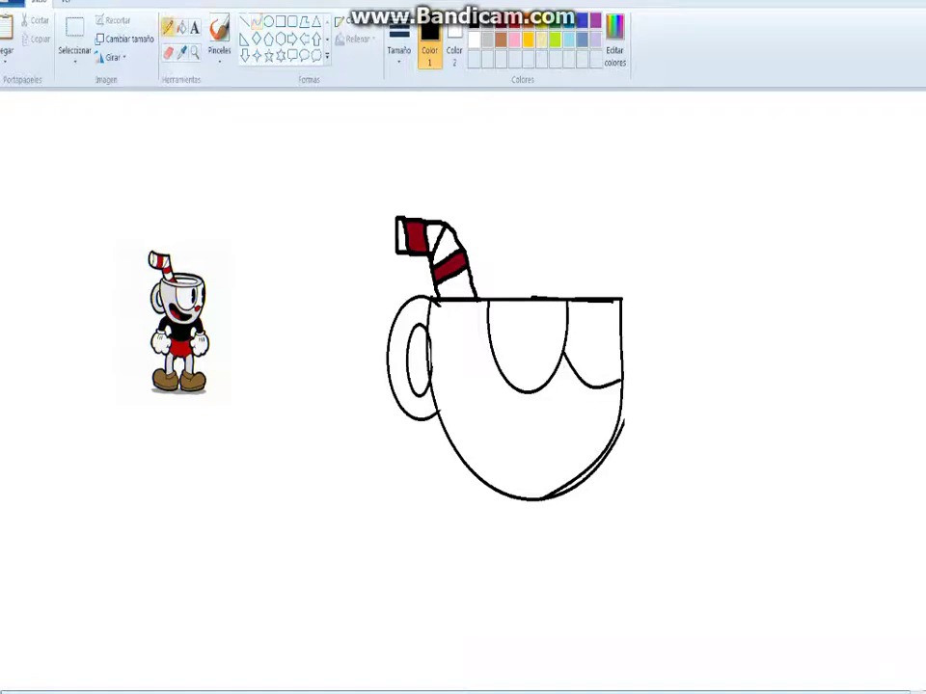
Draw a narrow upright oval pupil inside each of the two eyes
{"action": "left_click", "coordinate": [268, 22]}
{"action": "left_click_drag", "start_coordinate": [547, 323], "coordinate": [527, 364]}
{"action": "left_click_drag", "start_coordinate": [595, 327], "coordinate": [609, 367]}
Thicken the lower and side outlines of both eyes with the pencil
{"action": "left_click", "coordinate": [168, 28]}
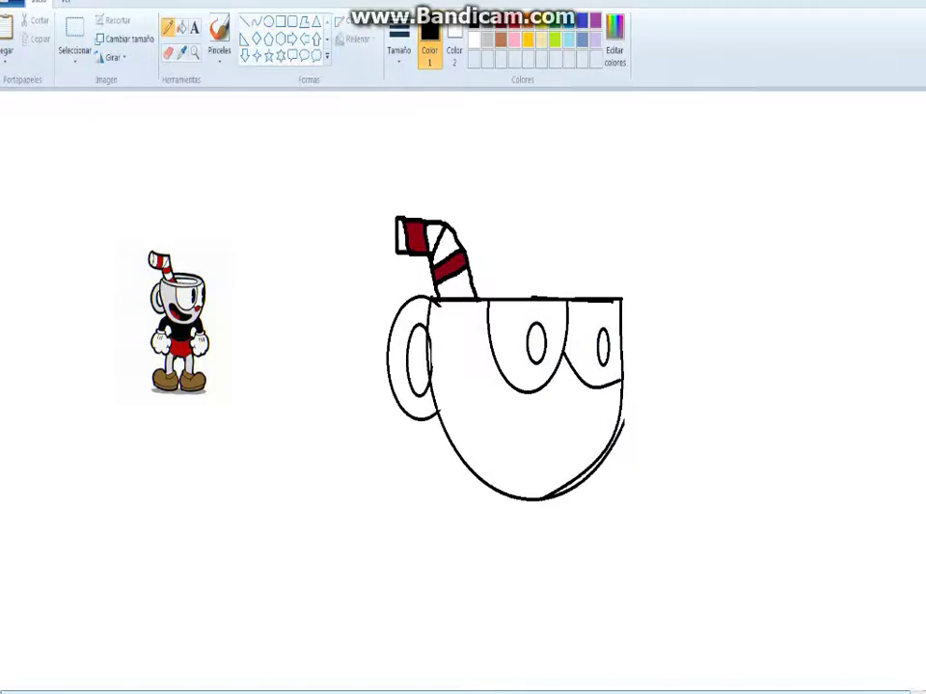
{"action": "mouse_move", "coordinate": [603, 384]}
{"action": "left_mouse_down"}
{"action": "mouse_move", "coordinate": [613, 383]}
{"action": "mouse_move", "coordinate": [570, 351]}
{"action": "mouse_move", "coordinate": [569, 319]}
{"action": "mouse_move", "coordinate": [567, 357]}
{"action": "left_mouse_up"}
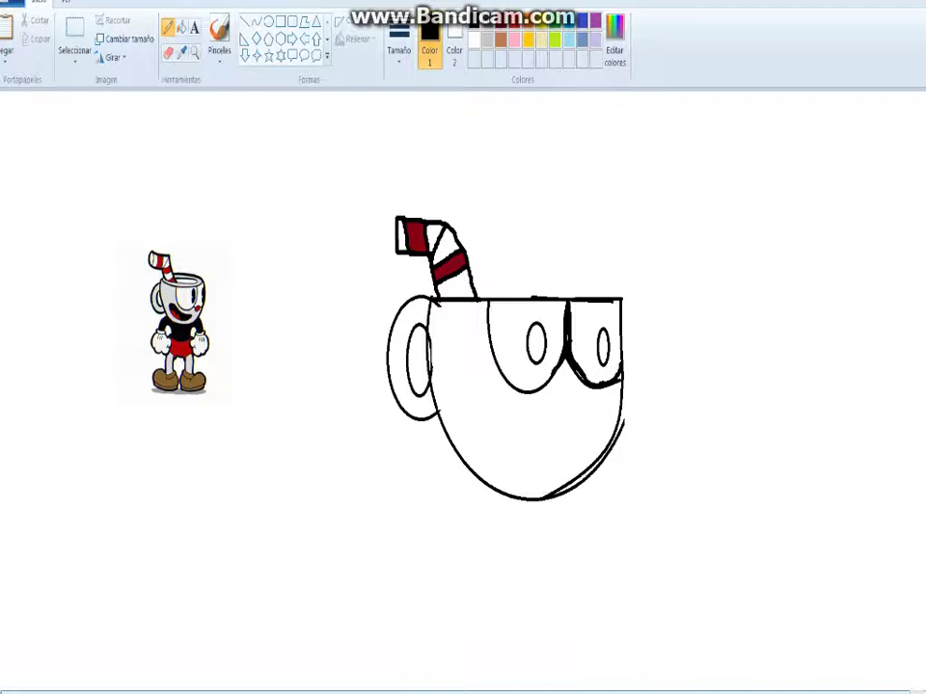
{"action": "mouse_move", "coordinate": [521, 388]}
{"action": "left_mouse_down"}
{"action": "mouse_move", "coordinate": [543, 384]}
{"action": "mouse_move", "coordinate": [487, 341]}
{"action": "mouse_move", "coordinate": [488, 302]}
{"action": "left_mouse_up"}
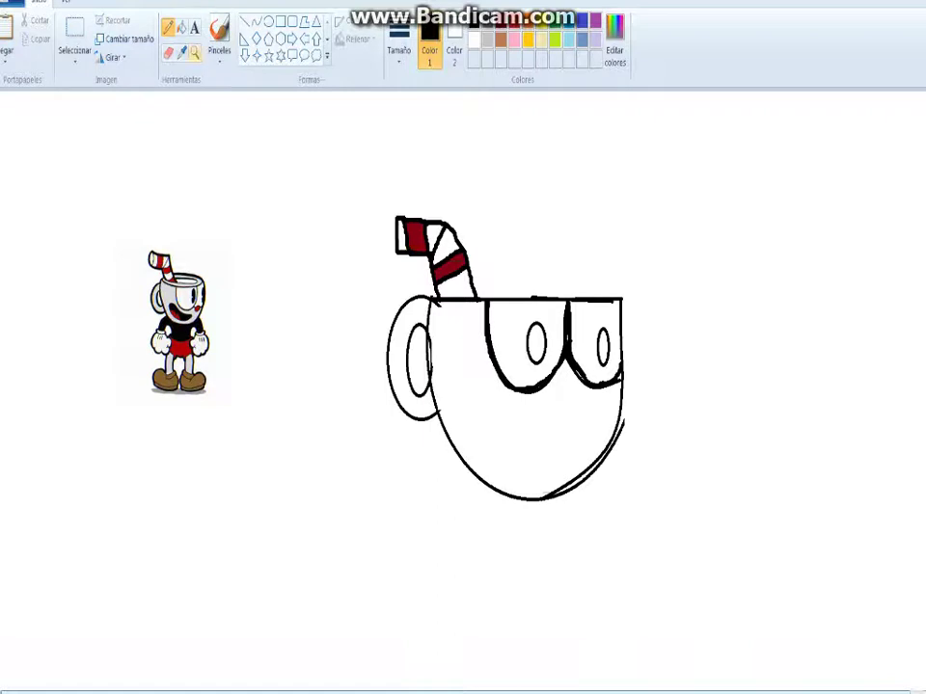
Erase the doubled lower right edge of the cup and redraw it as a single curve from the base to the second eye
{"action": "left_click", "coordinate": [167, 53]}
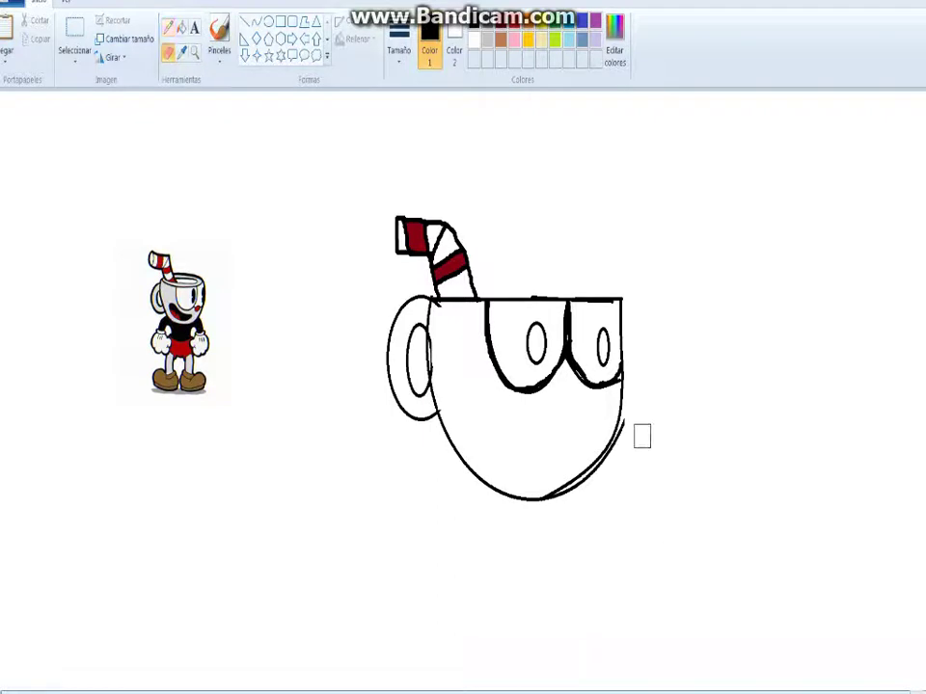
{"action": "mouse_move", "coordinate": [630, 432]}
{"action": "left_mouse_down"}
{"action": "mouse_move", "coordinate": [633, 463]}
{"action": "mouse_move", "coordinate": [702, 407]}
{"action": "mouse_move", "coordinate": [608, 483]}
{"action": "mouse_move", "coordinate": [556, 476]}
{"action": "mouse_move", "coordinate": [554, 487]}
{"action": "mouse_move", "coordinate": [622, 439]}
{"action": "left_mouse_up"}
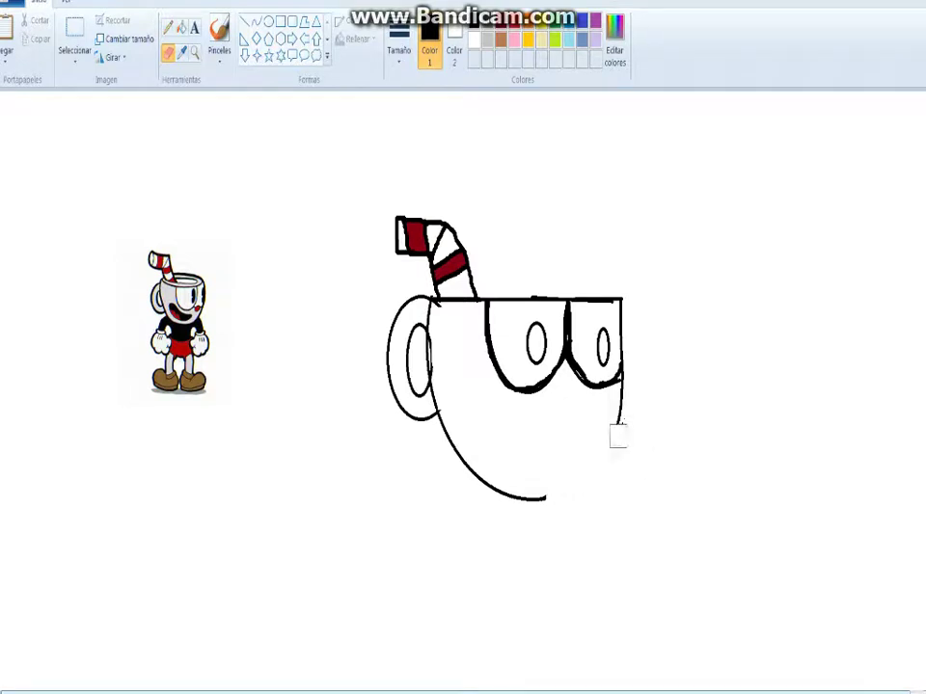
{"action": "left_click", "coordinate": [256, 20]}
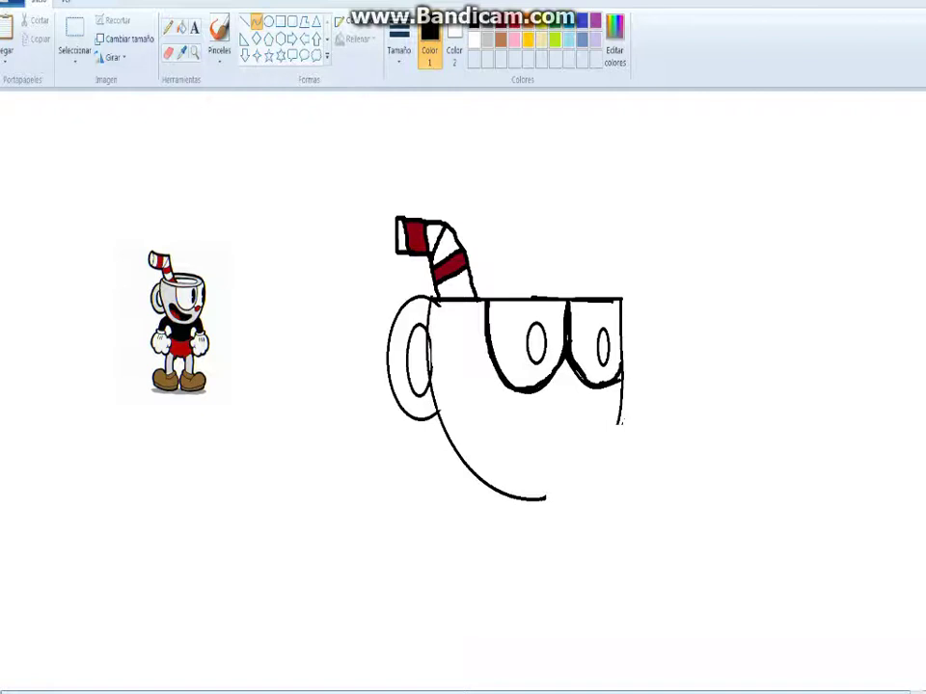
{"action": "mouse_move", "coordinate": [545, 498]}
{"action": "left_mouse_down"}
{"action": "mouse_move", "coordinate": [647, 394]}
{"action": "mouse_move", "coordinate": [621, 380]}
{"action": "left_mouse_up"}
{"action": "left_click_drag", "start_coordinate": [595, 427], "coordinate": [621, 450]}
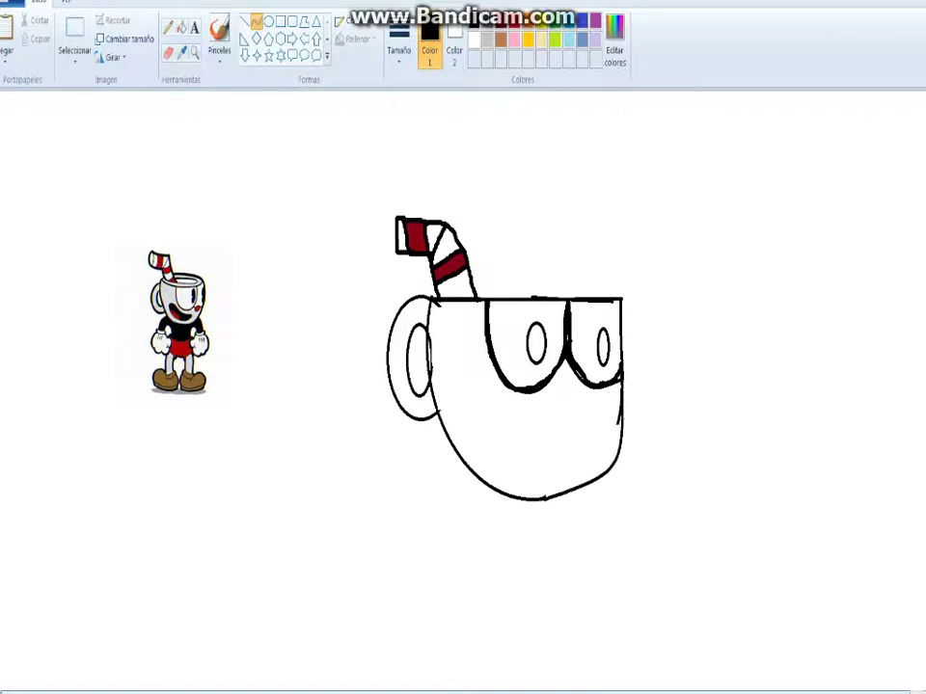
{"action": "left_click", "coordinate": [622, 421]}
{"action": "left_click", "coordinate": [623, 421]}
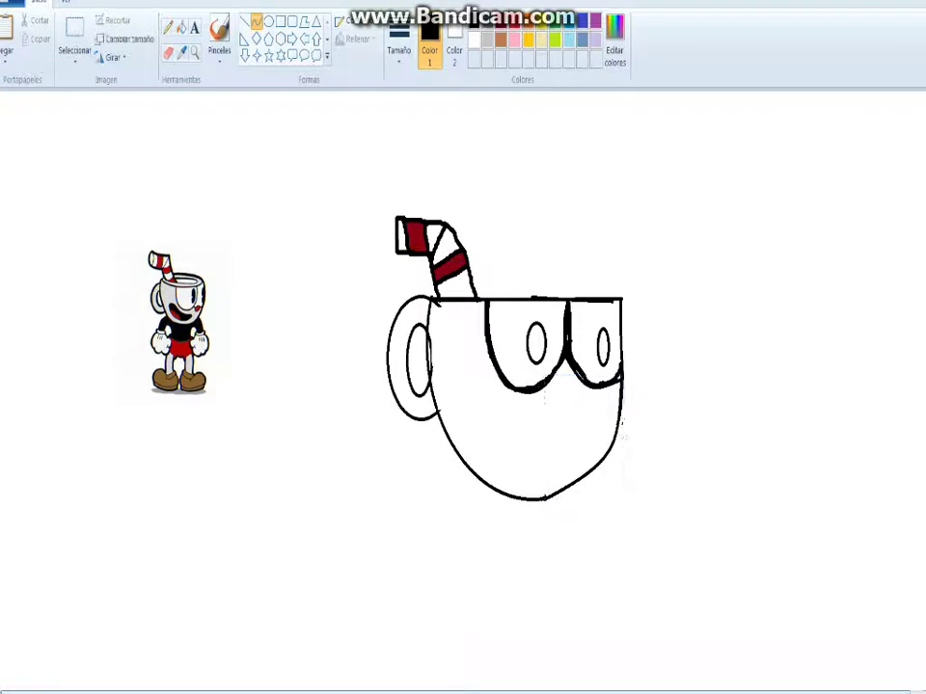
Draw a small flat oval nose just below the point where the two eyes meet
{"action": "left_click", "coordinate": [268, 21]}
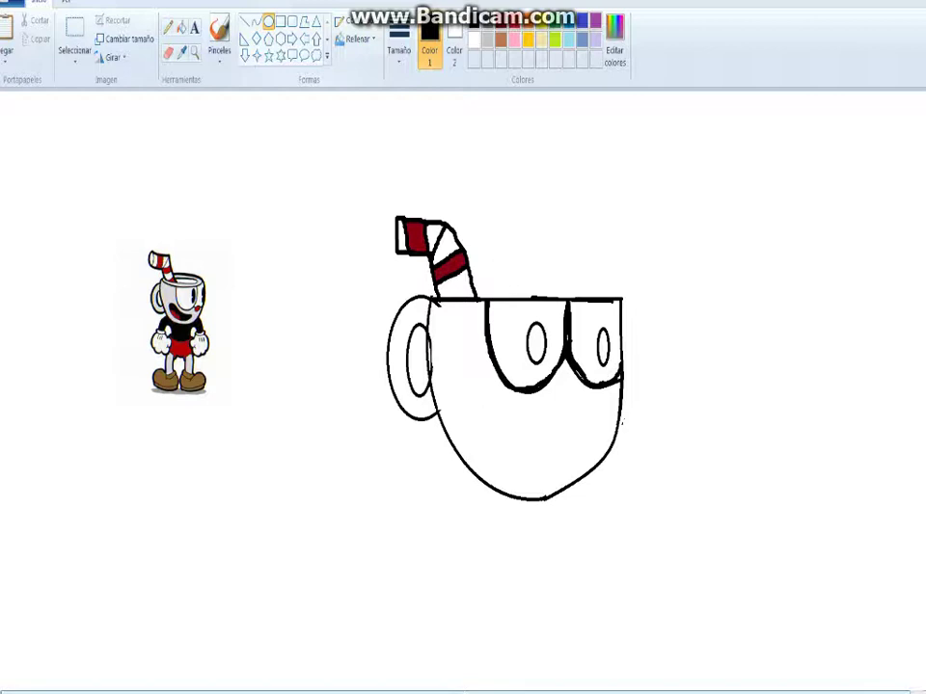
{"action": "left_click_drag", "start_coordinate": [583, 385], "coordinate": [551, 380]}
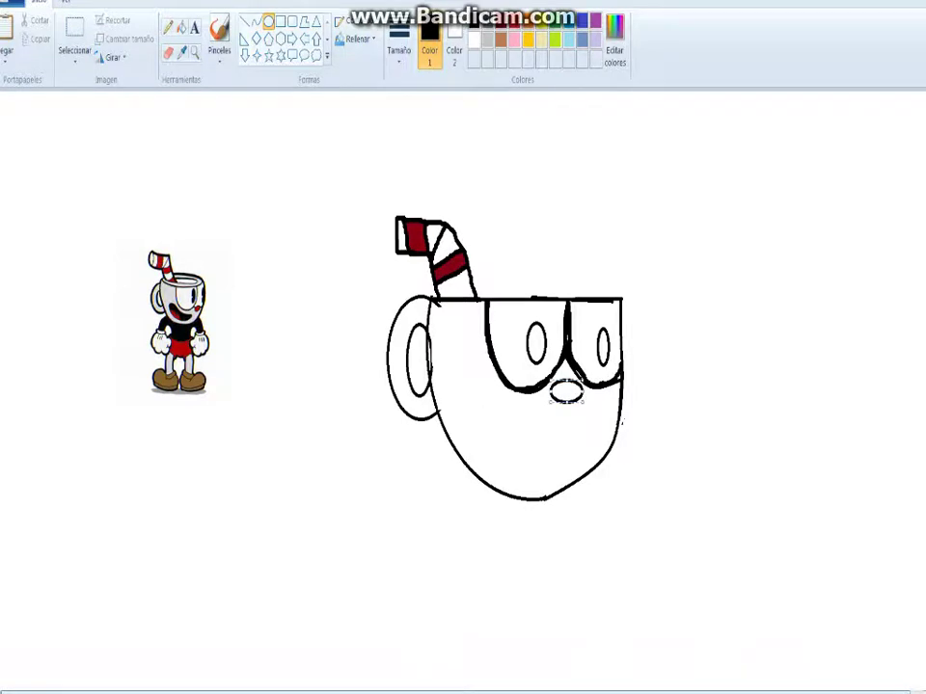
{"action": "left_click_drag", "start_coordinate": [567, 380], "coordinate": [598, 404]}
{"action": "mouse_move", "coordinate": [577, 382]}
{"action": "left_mouse_down"}
{"action": "mouse_move", "coordinate": [568, 395]}
{"action": "mouse_move", "coordinate": [583, 365]}
{"action": "mouse_move", "coordinate": [590, 373]}
{"action": "mouse_move", "coordinate": [548, 379]}
{"action": "mouse_move", "coordinate": [589, 380]}
{"action": "mouse_move", "coordinate": [582, 374]}
{"action": "left_mouse_up"}
{"action": "left_click", "coordinate": [600, 417]}
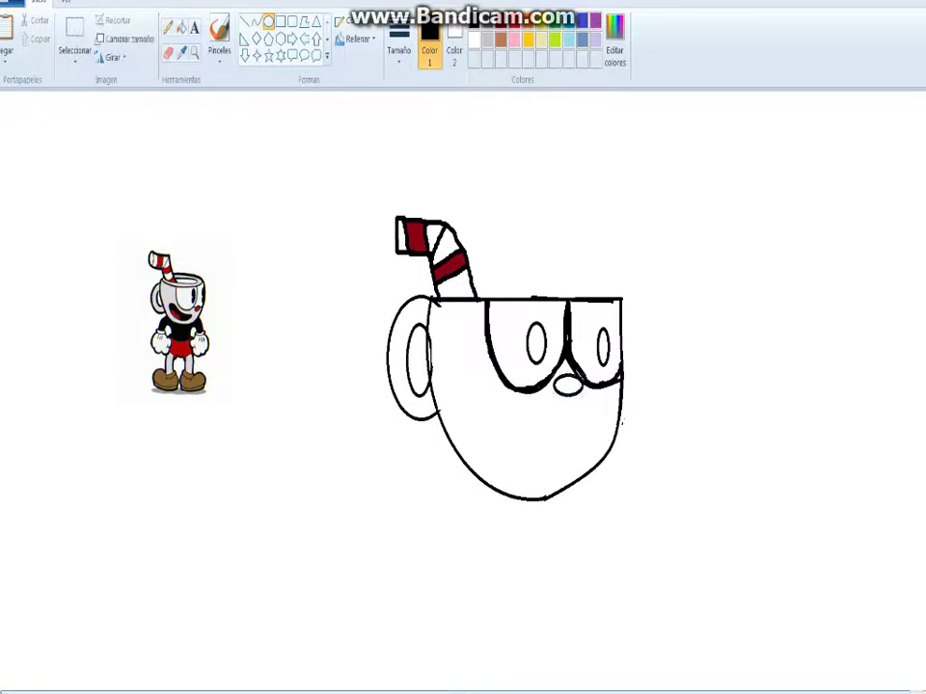
Erase the right edge of both pupils and close each with a pencilled notch
{"action": "left_click", "coordinate": [169, 53]}
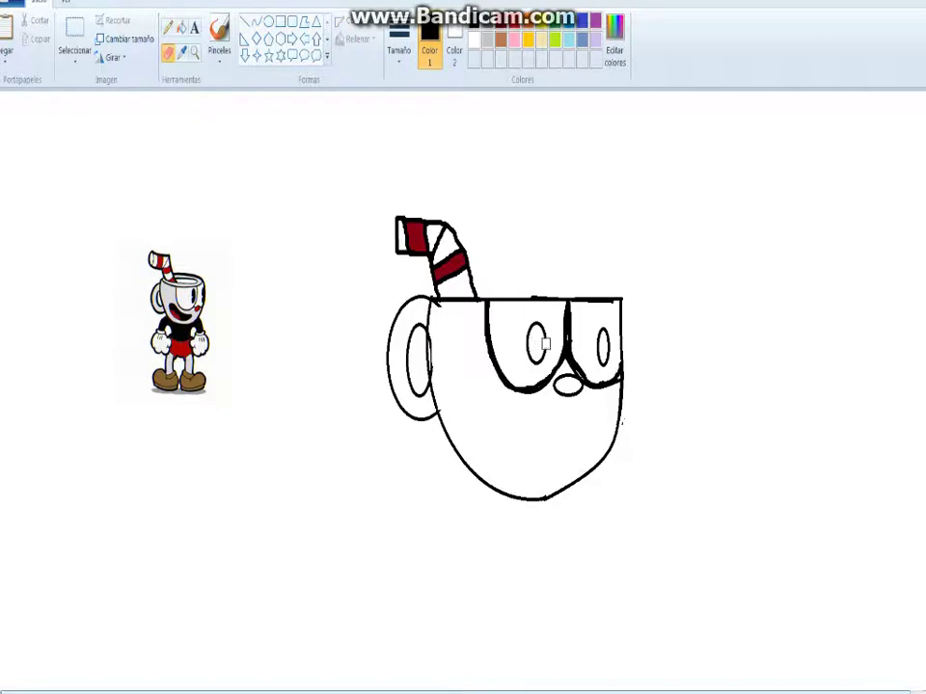
{"action": "left_click_drag", "start_coordinate": [547, 346], "coordinate": [550, 333]}
{"action": "left_click_drag", "start_coordinate": [611, 353], "coordinate": [609, 348]}
{"action": "left_click", "coordinate": [168, 28]}
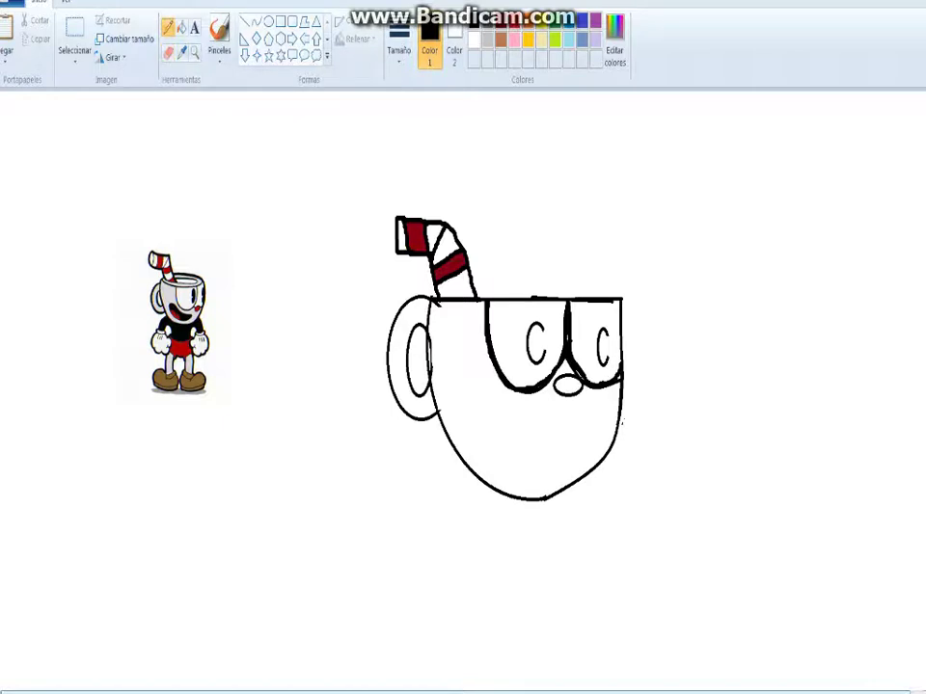
{"action": "left_click_drag", "start_coordinate": [598, 342], "coordinate": [606, 340]}
{"action": "left_click_drag", "start_coordinate": [537, 344], "coordinate": [545, 341]}
Fill the first eye's pupil black and the nose dark red
{"action": "left_click", "coordinate": [181, 28]}
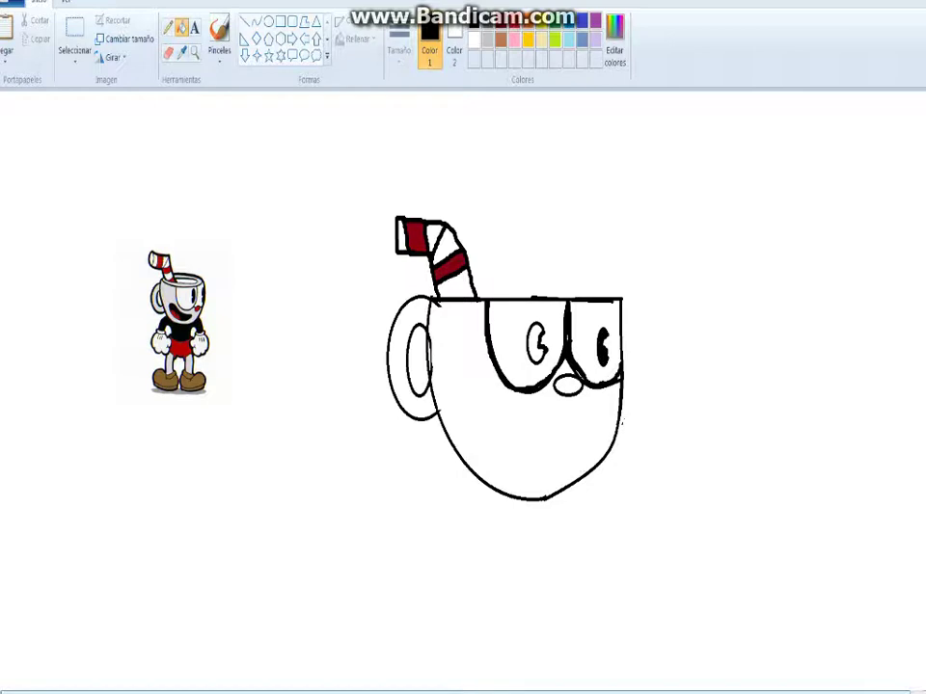
{"action": "left_click", "coordinate": [536, 343]}
{"action": "left_click", "coordinate": [501, 21]}
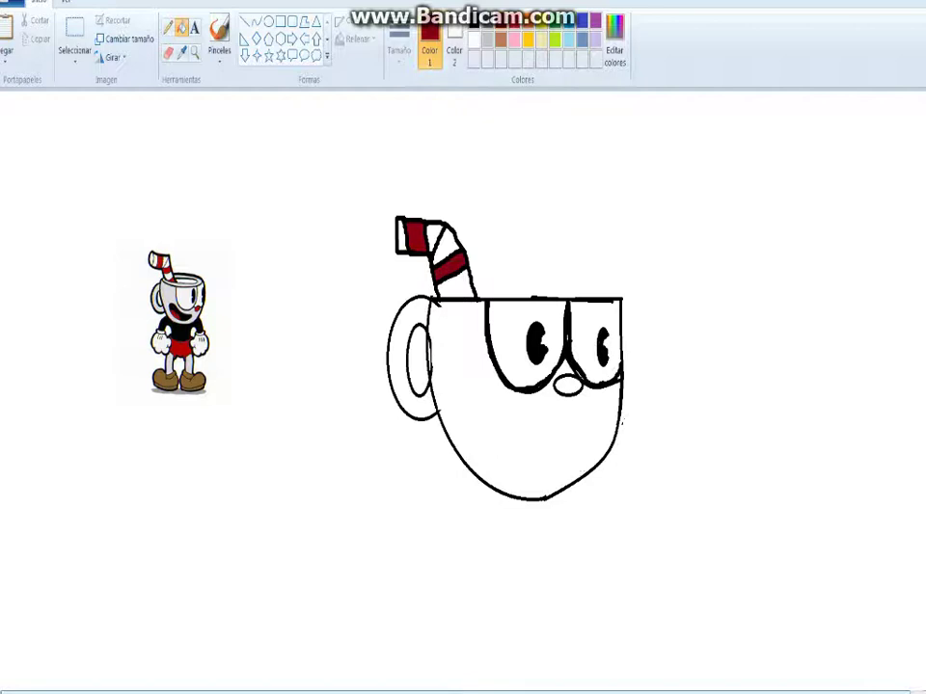
{"action": "left_click", "coordinate": [567, 386]}
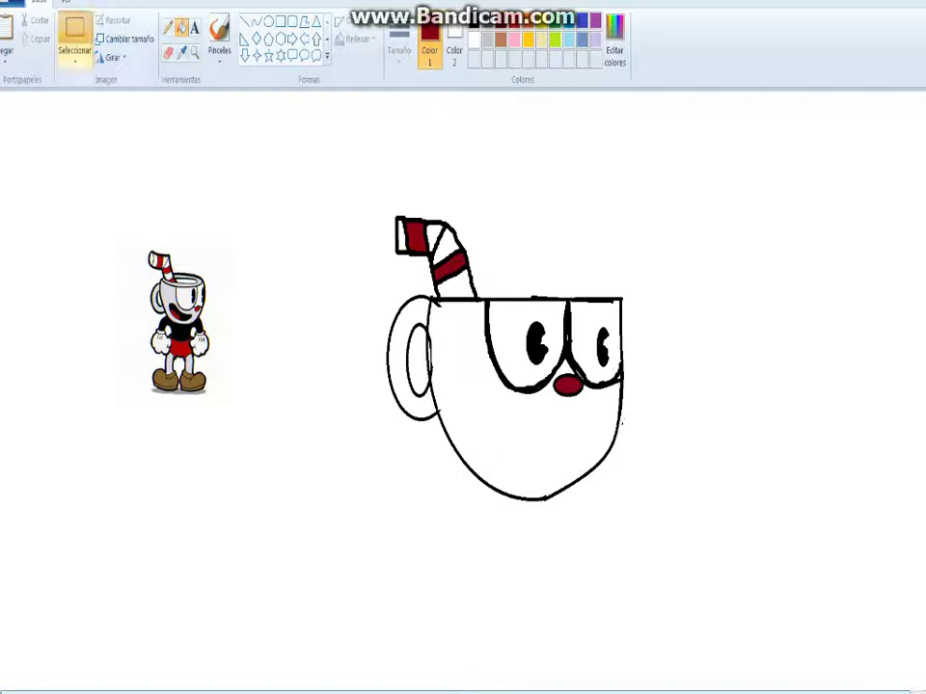
Delete the whole cup drawing, keeping only the reference picture
{"action": "left_click", "coordinate": [74, 38]}
{"action": "left_click_drag", "start_coordinate": [351, 136], "coordinate": [703, 692]}
{"action": "right_click", "coordinate": [446, 378]}
{"action": "left_click", "coordinate": [473, 388]}
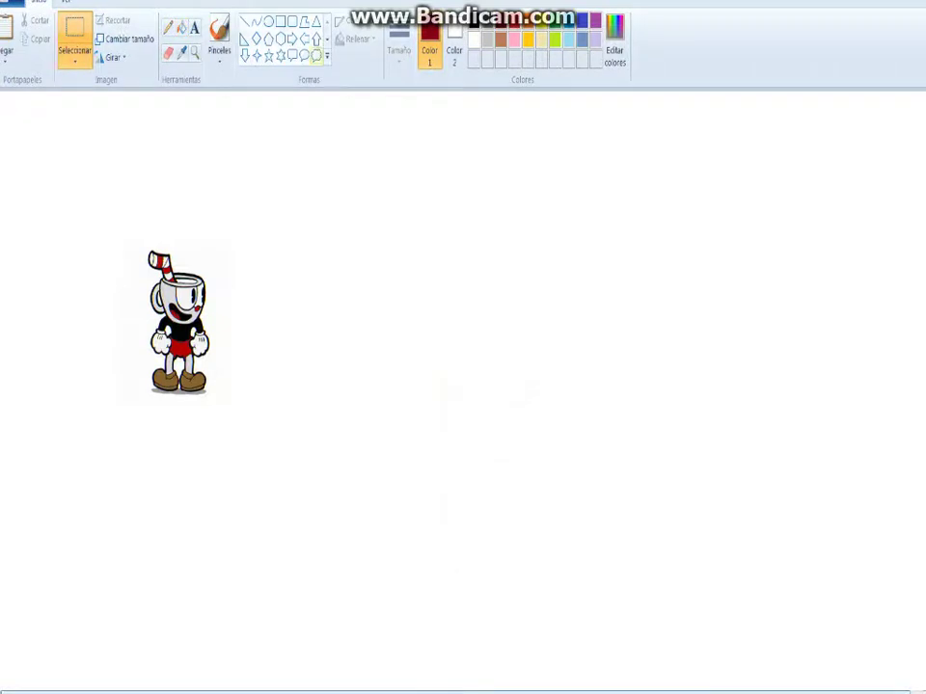
Sketch a cup with a handle freehand in black pencil, undoing the first body line and drawing a taller one
{"action": "left_click", "coordinate": [168, 27]}
{"action": "left_click", "coordinate": [473, 20]}
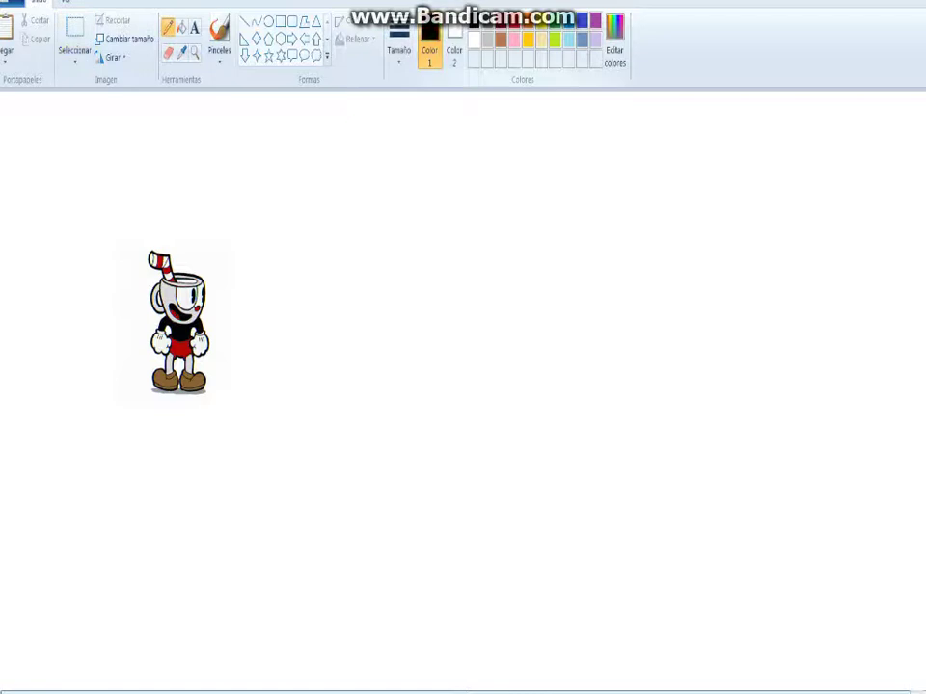
{"action": "mouse_move", "coordinate": [476, 364]}
{"action": "left_mouse_down"}
{"action": "mouse_move", "coordinate": [427, 331]}
{"action": "mouse_move", "coordinate": [446, 271]}
{"action": "mouse_move", "coordinate": [445, 340]}
{"action": "left_mouse_up"}
{"action": "mouse_move", "coordinate": [445, 273]}
{"action": "left_mouse_down"}
{"action": "mouse_move", "coordinate": [474, 363]}
{"action": "mouse_move", "coordinate": [504, 390]}
{"action": "mouse_move", "coordinate": [560, 372]}
{"action": "left_mouse_up"}
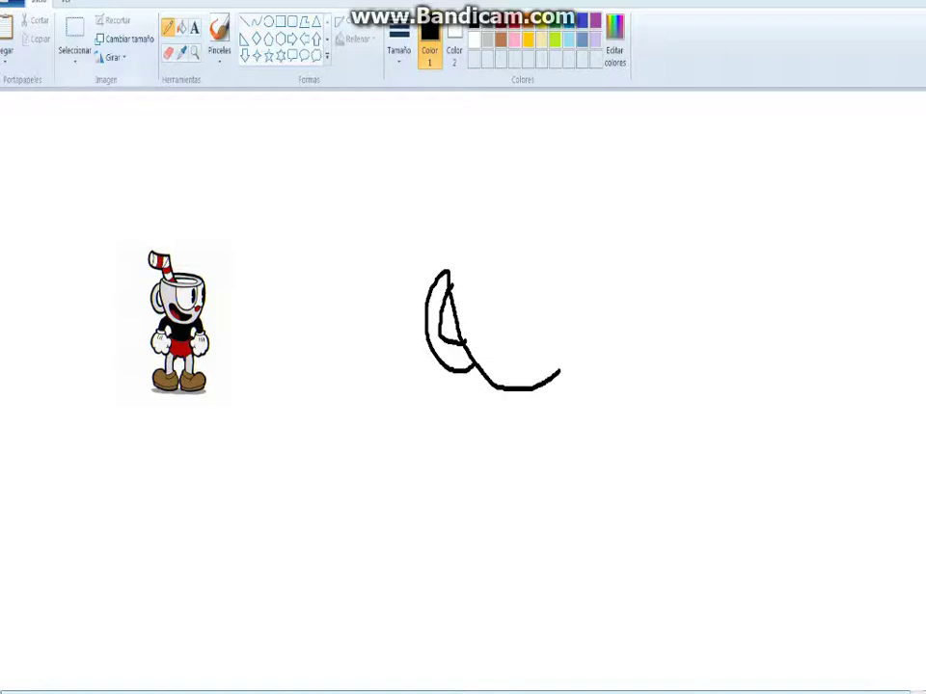
{"action": "key", "text": "ctrl+z"}
{"action": "mouse_move", "coordinate": [448, 270]}
{"action": "left_mouse_down"}
{"action": "mouse_move", "coordinate": [473, 364]}
{"action": "mouse_move", "coordinate": [496, 395]}
{"action": "mouse_move", "coordinate": [521, 417]}
{"action": "mouse_move", "coordinate": [569, 421]}
{"action": "mouse_move", "coordinate": [600, 386]}
{"action": "mouse_move", "coordinate": [607, 335]}
{"action": "mouse_move", "coordinate": [606, 248]}
{"action": "mouse_move", "coordinate": [586, 191]}
{"action": "left_mouse_up"}
{"action": "mouse_move", "coordinate": [448, 265]}
{"action": "left_mouse_down"}
{"action": "mouse_move", "coordinate": [568, 190]}
{"action": "mouse_move", "coordinate": [587, 191]}
{"action": "left_mouse_up"}
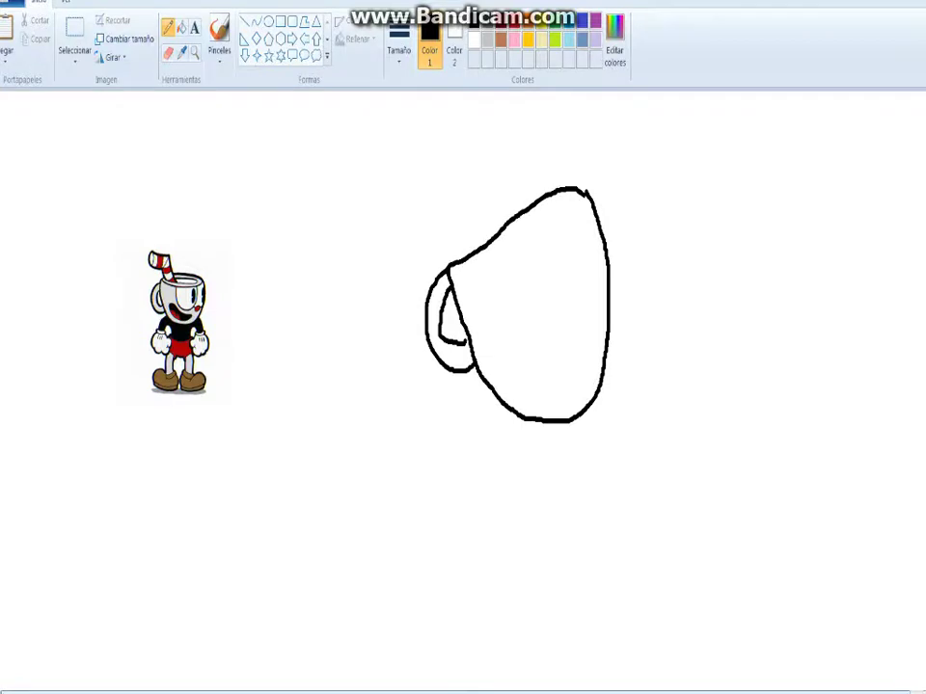
Undo all the pencil strokes of the freehand cup and its handle
{"action": "key", "text": "ctrl+z"}
{"action": "key", "text": "ctrl+z"}
{"action": "key", "text": "ctrl+z"}
{"action": "key", "text": "ctrl+z"}
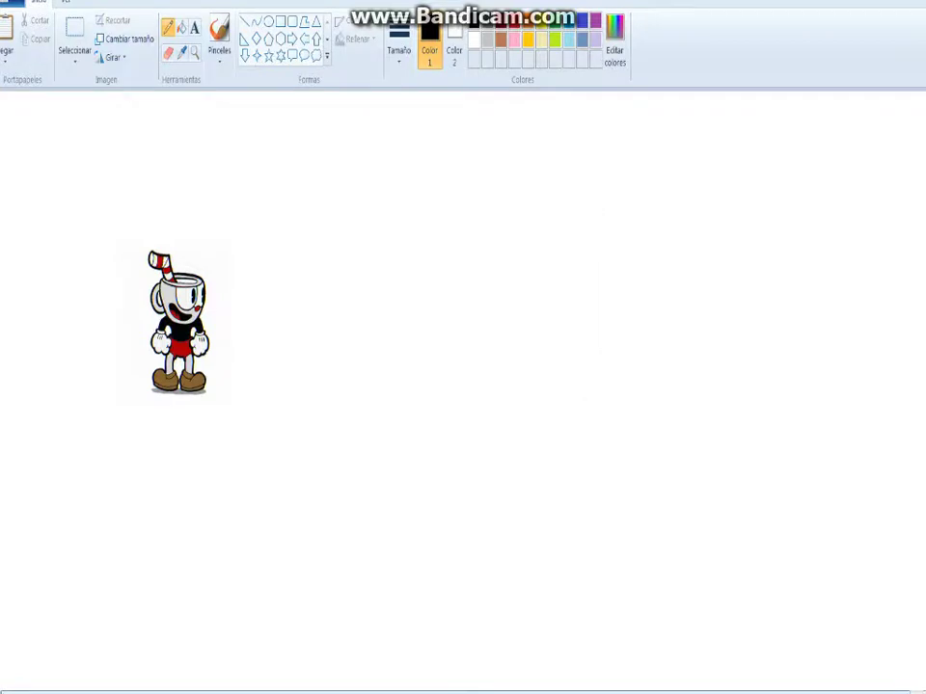
Try a C-shaped pencil stroke for the cup's handle and discard it
{"action": "mouse_move", "coordinate": [472, 349]}
{"action": "left_mouse_down"}
{"action": "mouse_move", "coordinate": [448, 349]}
{"action": "mouse_move", "coordinate": [431, 283]}
{"action": "mouse_move", "coordinate": [451, 276]}
{"action": "left_mouse_up"}
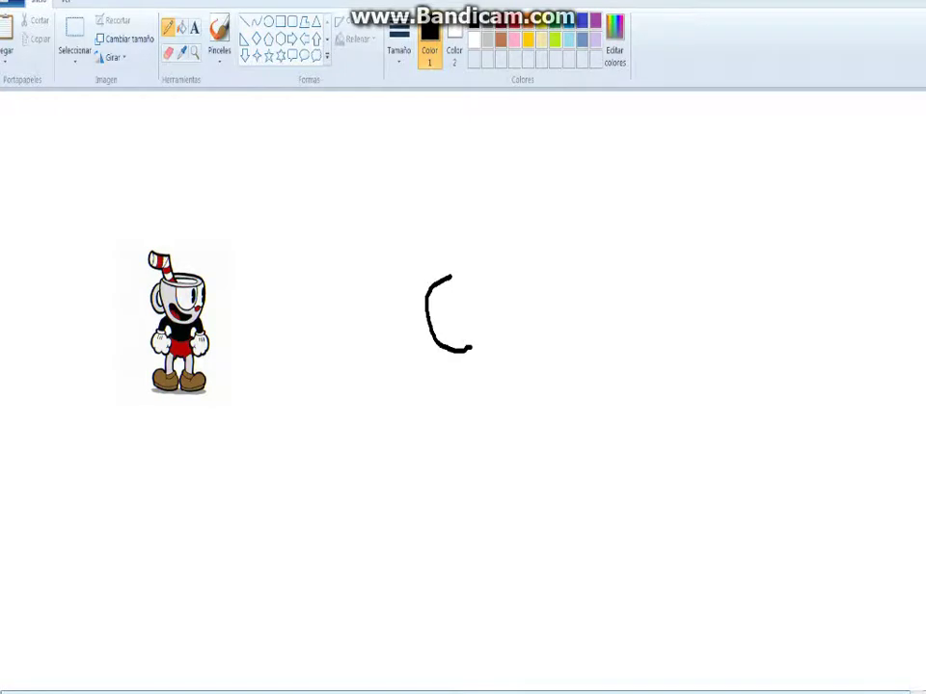
{"action": "key", "text": "ctrl+s"}
{"action": "left_click", "coordinate": [492, 420]}
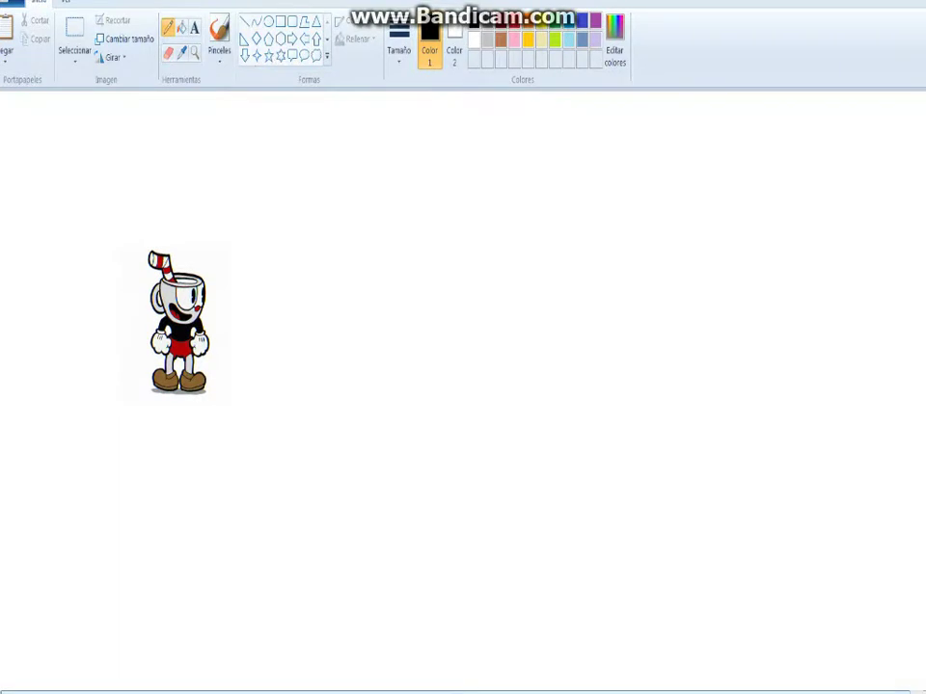
Try building the cup from a large upright oval with a narrow oval across its upper edge, and undo both
{"action": "left_click", "coordinate": [267, 21]}
{"action": "mouse_move", "coordinate": [149, 263]}
{"action": "left_mouse_down"}
{"action": "mouse_move", "coordinate": [225, 327]}
{"action": "mouse_move", "coordinate": [206, 294]}
{"action": "mouse_move", "coordinate": [575, 376]}
{"action": "mouse_move", "coordinate": [506, 313]}
{"action": "mouse_move", "coordinate": [568, 203]}
{"action": "mouse_move", "coordinate": [618, 156]}
{"action": "left_mouse_up"}
{"action": "left_click_drag", "start_coordinate": [551, 250], "coordinate": [526, 274]}
{"action": "key", "text": "Escape"}
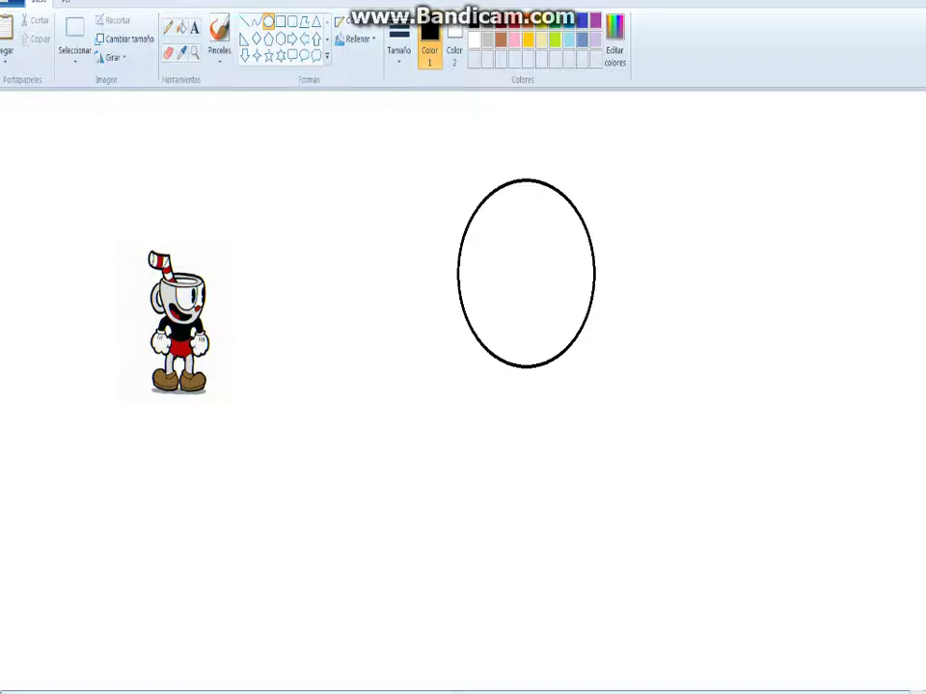
{"action": "mouse_move", "coordinate": [201, 265]}
{"action": "left_mouse_down"}
{"action": "mouse_move", "coordinate": [175, 311]}
{"action": "mouse_move", "coordinate": [380, 243]}
{"action": "mouse_move", "coordinate": [530, 248]}
{"action": "mouse_move", "coordinate": [518, 254]}
{"action": "mouse_move", "coordinate": [550, 186]}
{"action": "left_mouse_up"}
{"action": "left_click_drag", "start_coordinate": [529, 228], "coordinate": [529, 191]}
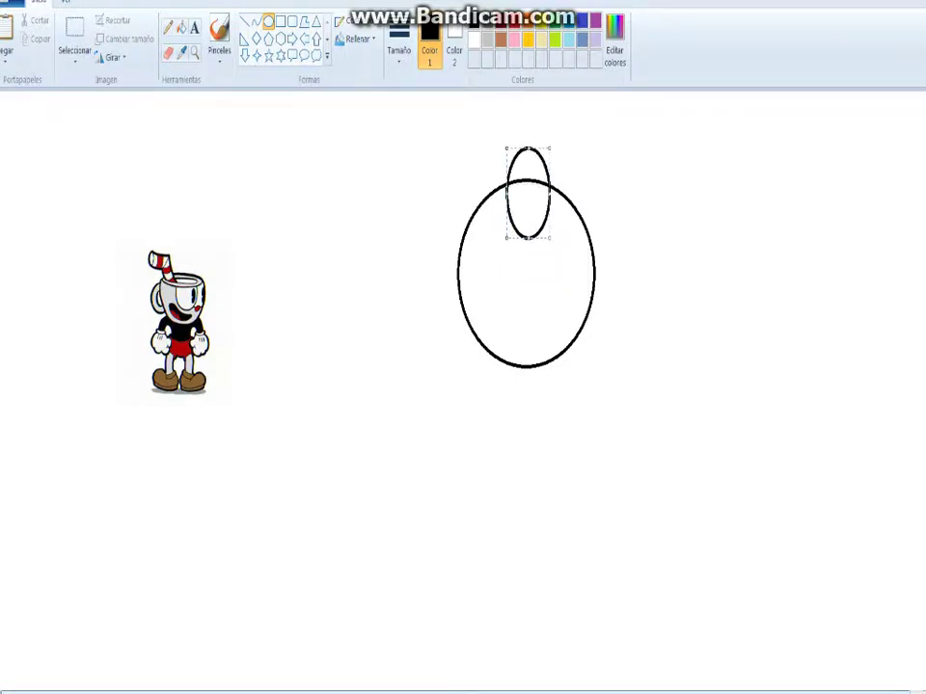
{"action": "key", "text": "ctrl+z"}
{"action": "key", "text": "ctrl+z"}
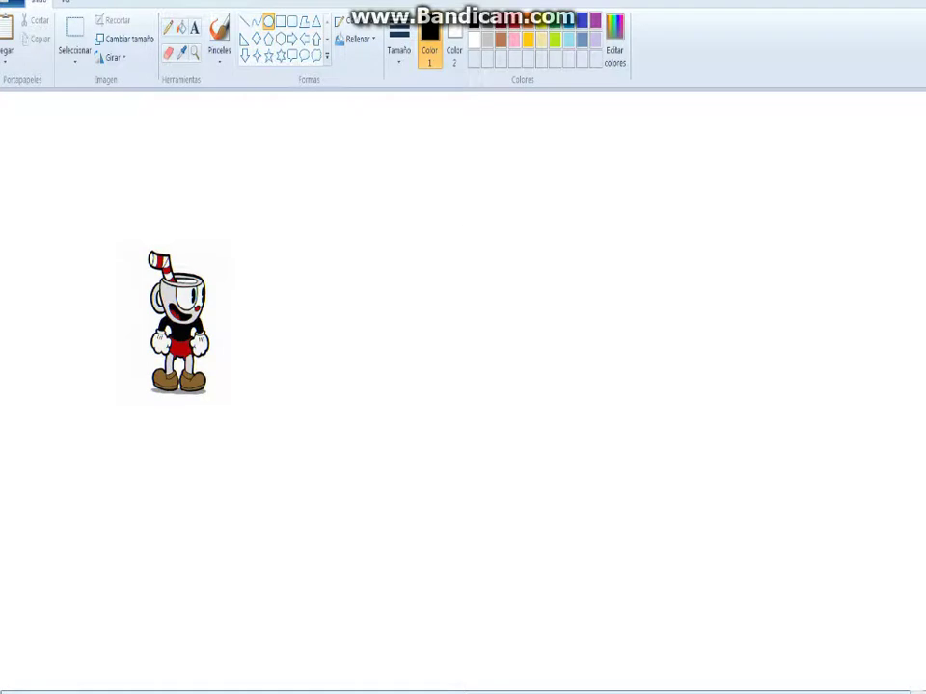
Try drawing the cup's left side as a curve bending down to the base, and discard the stray curve beside it
{"action": "left_click", "coordinate": [168, 28]}
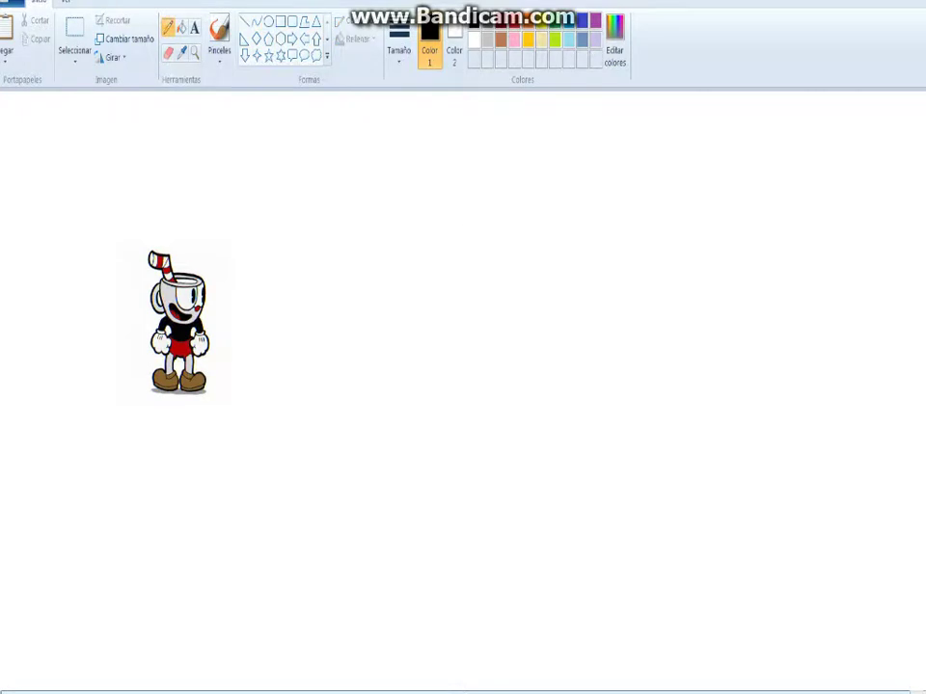
{"action": "left_click", "coordinate": [256, 21]}
{"action": "left_click_drag", "start_coordinate": [430, 216], "coordinate": [521, 382]}
{"action": "mouse_move", "coordinate": [482, 309]}
{"action": "left_mouse_down"}
{"action": "mouse_move", "coordinate": [454, 320]}
{"action": "mouse_move", "coordinate": [440, 381]}
{"action": "mouse_move", "coordinate": [478, 394]}
{"action": "mouse_move", "coordinate": [487, 383]}
{"action": "mouse_move", "coordinate": [440, 323]}
{"action": "mouse_move", "coordinate": [450, 362]}
{"action": "mouse_move", "coordinate": [448, 348]}
{"action": "left_mouse_up"}
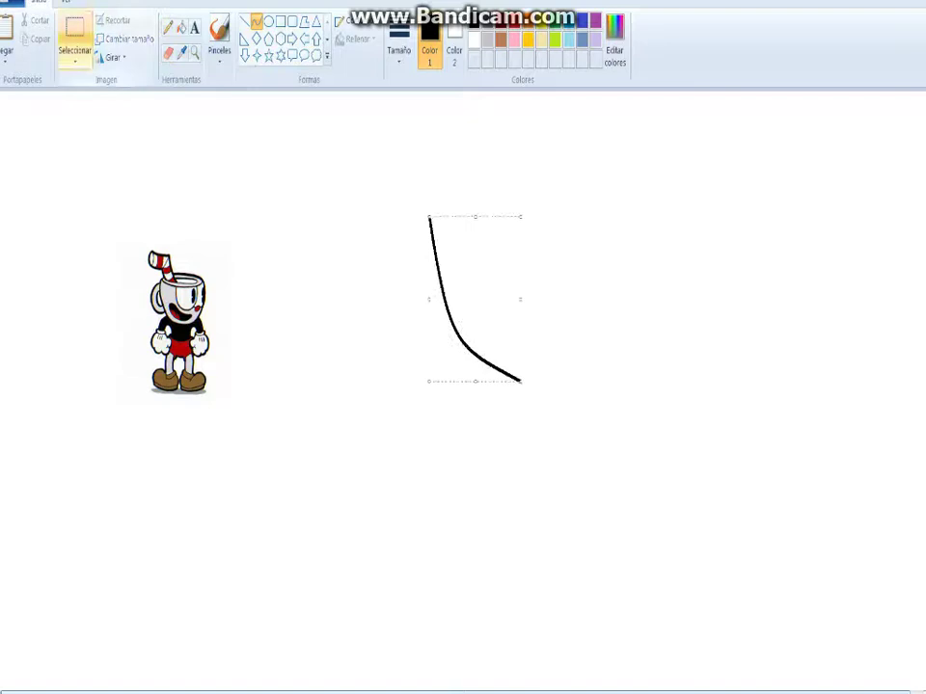
{"action": "left_click", "coordinate": [297, 397]}
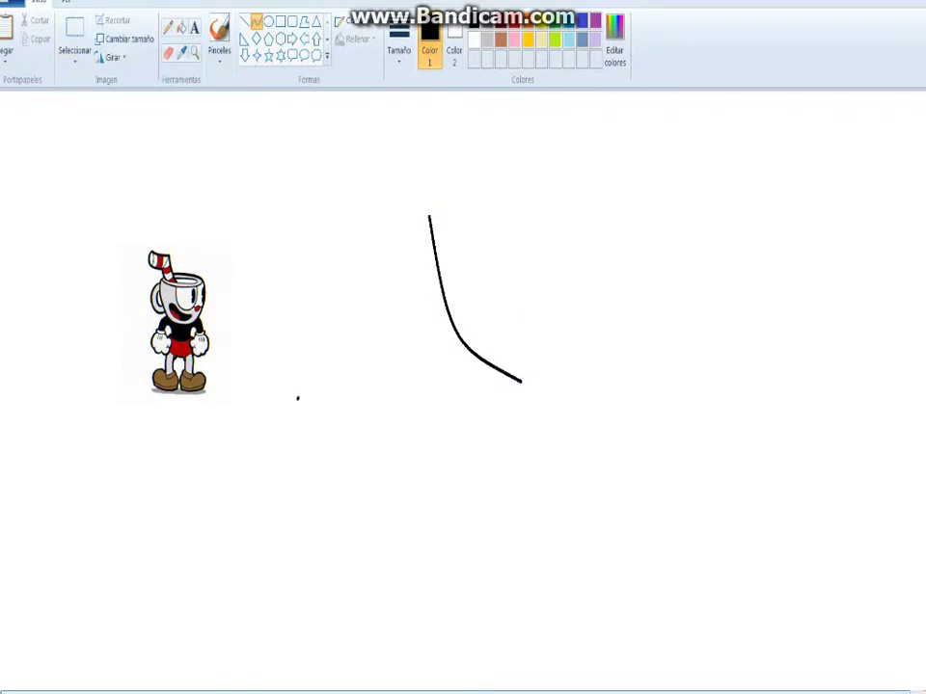
{"action": "left_click_drag", "start_coordinate": [297, 398], "coordinate": [251, 297]}
{"action": "left_click_drag", "start_coordinate": [330, 274], "coordinate": [330, 474]}
{"action": "right_click", "coordinate": [303, 459]}
{"action": "left_click", "coordinate": [333, 470]}
Try a matching curve for the cup's right side and undo both side curves
{"action": "left_click_drag", "start_coordinate": [521, 380], "coordinate": [626, 175]}
{"action": "mouse_move", "coordinate": [576, 278]}
{"action": "left_mouse_down"}
{"action": "mouse_move", "coordinate": [630, 381]}
{"action": "mouse_move", "coordinate": [627, 340]}
{"action": "mouse_move", "coordinate": [595, 335]}
{"action": "mouse_move", "coordinate": [617, 352]}
{"action": "mouse_move", "coordinate": [611, 345]}
{"action": "left_mouse_up"}
{"action": "key", "text": "ctrl+z"}
{"action": "key", "text": "ctrl+z"}
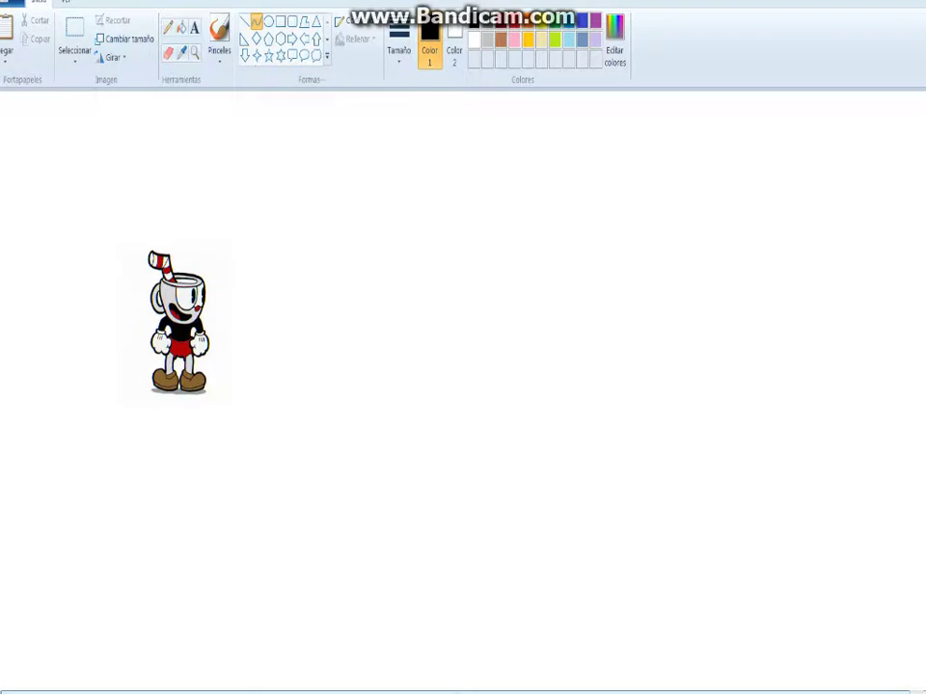
Draw a large upright oval to the right of the reference picture as the cup body and narrow it slightly from its left side
{"action": "left_click", "coordinate": [268, 20]}
{"action": "left_click_drag", "start_coordinate": [613, 157], "coordinate": [379, 432]}
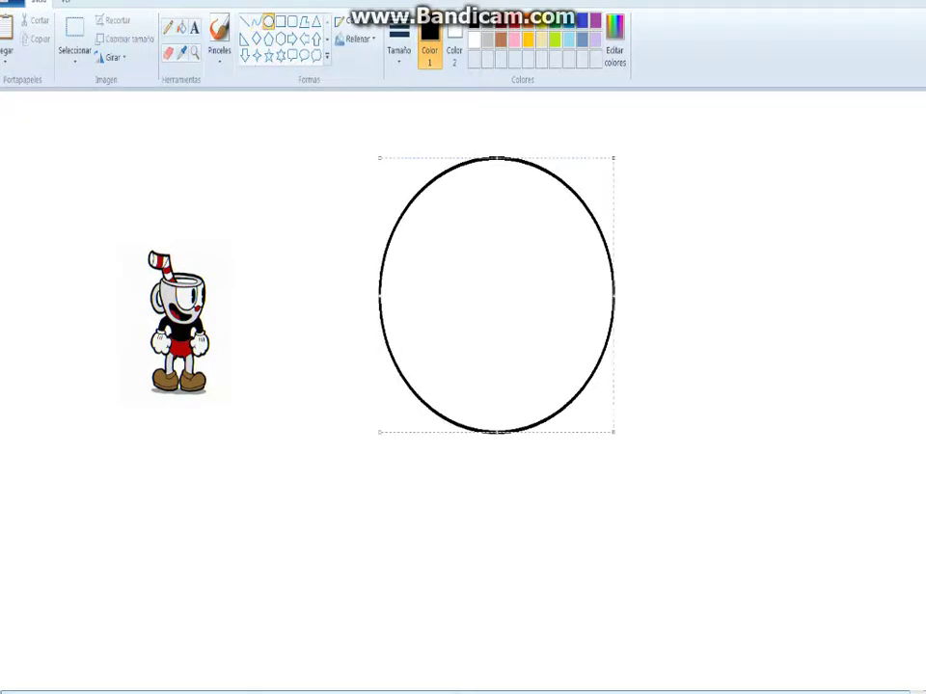
{"action": "left_click_drag", "start_coordinate": [379, 294], "coordinate": [403, 294]}
Cut off the upper part of the large oval to leave an open cup shape
{"action": "left_click", "coordinate": [74, 38]}
{"action": "left_click_drag", "start_coordinate": [254, 154], "coordinate": [678, 264]}
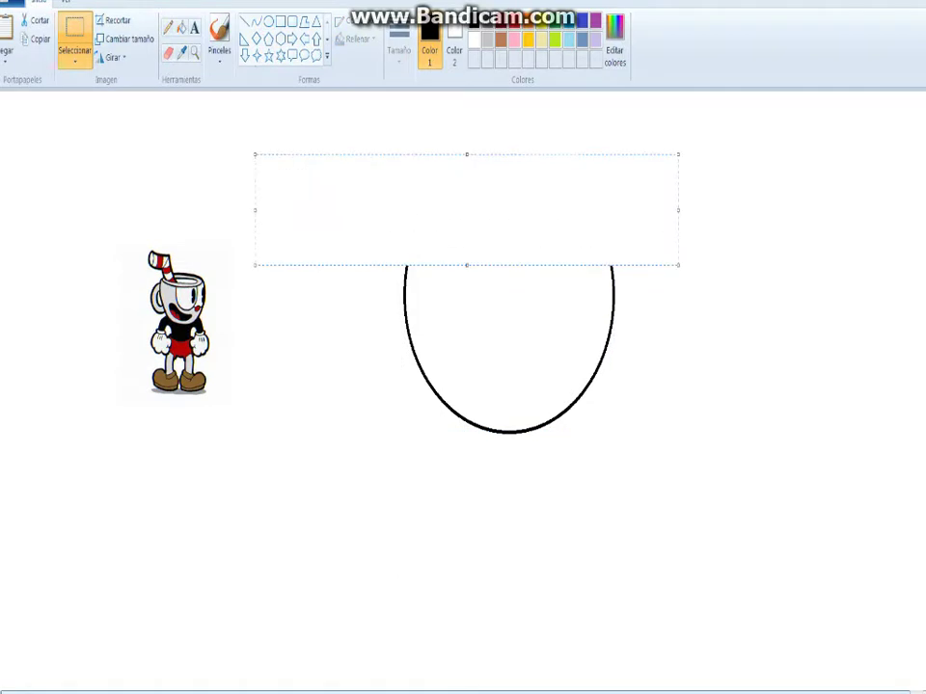
{"action": "key", "text": "Delete"}
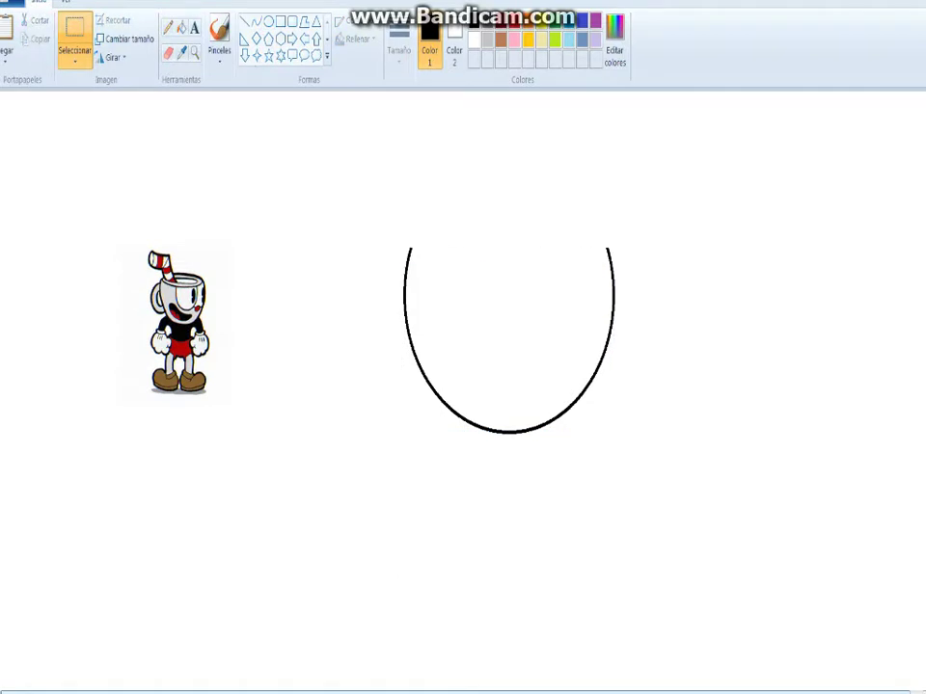
Draw a flat oval rim across the cup's open top, fitted to its sides, and a smaller oval inside it
{"action": "left_click", "coordinate": [269, 21]}
{"action": "left_click_drag", "start_coordinate": [619, 218], "coordinate": [410, 268]}
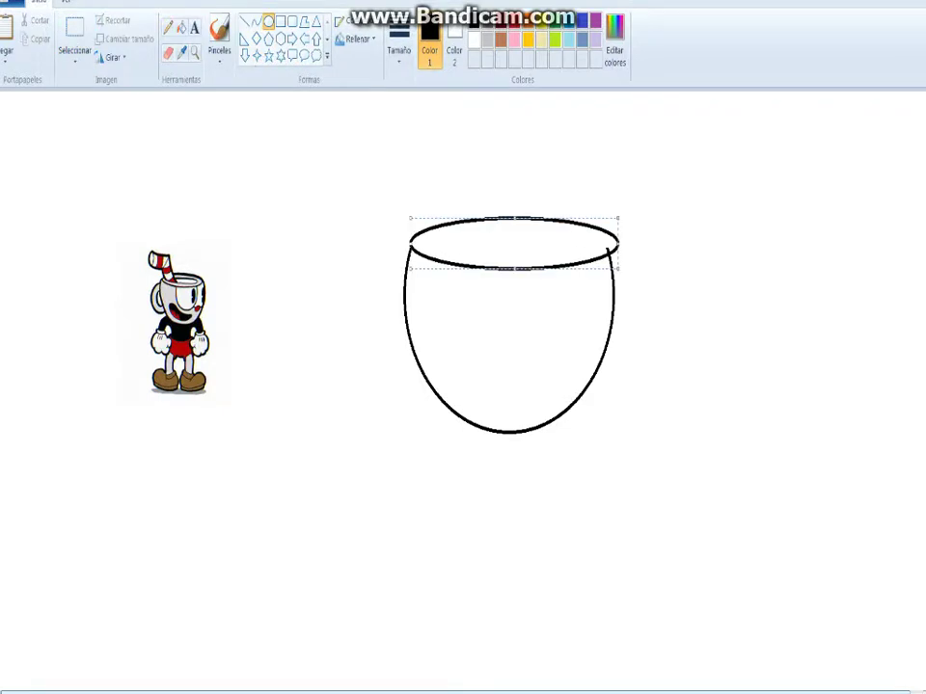
{"action": "left_click_drag", "start_coordinate": [619, 243], "coordinate": [434, 258]}
{"action": "left_click", "coordinate": [675, 289]}
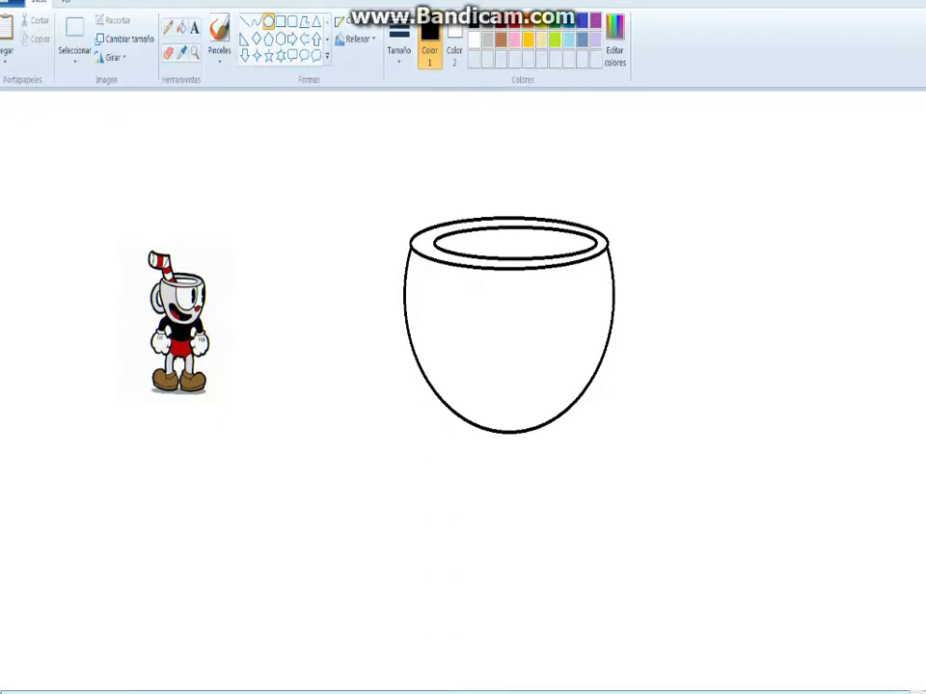
Replace the inner oval of the cup's rim with a smaller, narrower one
{"action": "key", "text": "ctrl+s"}
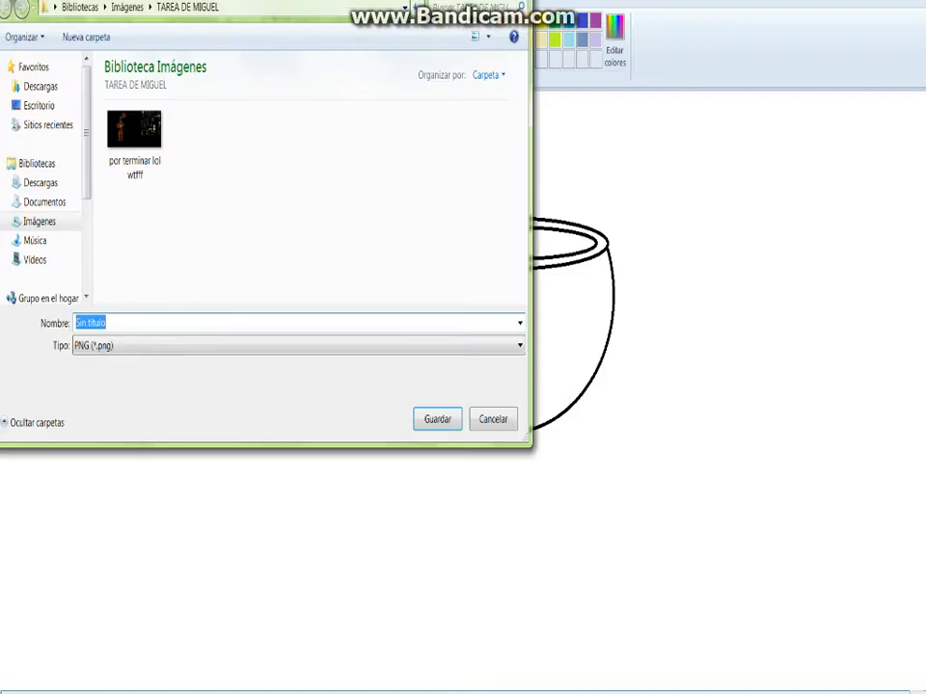
{"action": "key", "text": "Escape"}
{"action": "key", "text": "ctrl+z"}
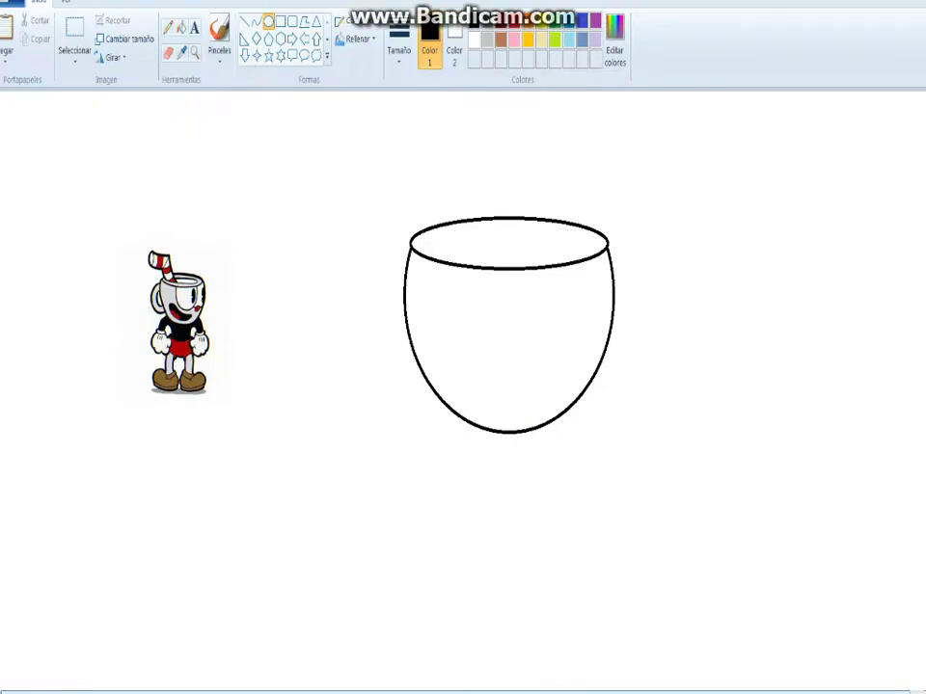
{"action": "key", "text": "ctrl+y"}
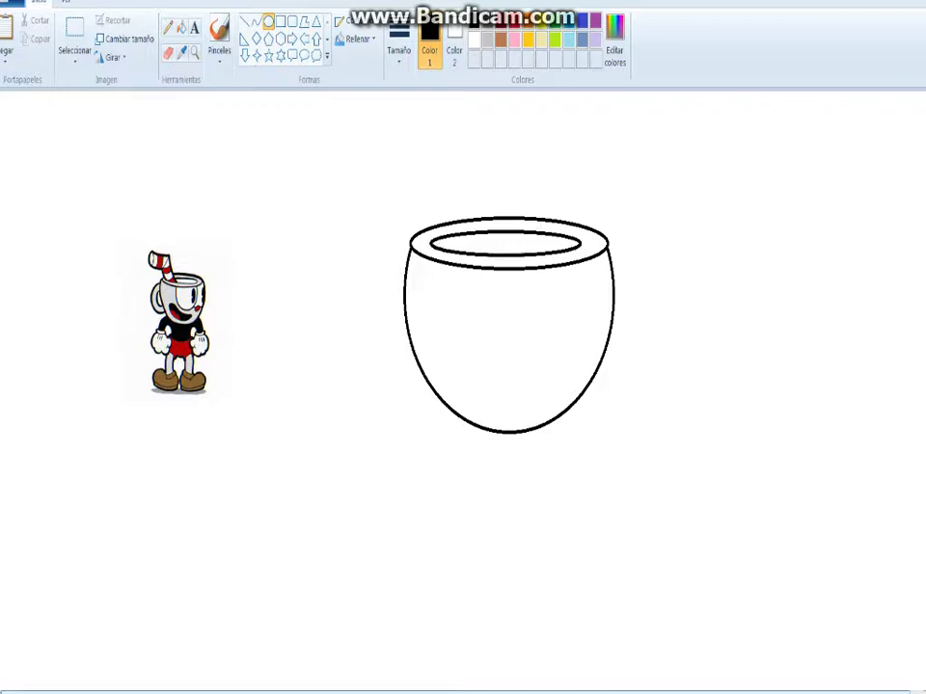
Draw a handle on the cup's left side from two nested ovals and erase the parts overlapping the cup body
{"action": "mouse_move", "coordinate": [421, 250]}
{"action": "left_mouse_down"}
{"action": "mouse_move", "coordinate": [389, 331]}
{"action": "mouse_move", "coordinate": [352, 354]}
{"action": "left_mouse_up"}
{"action": "left_click", "coordinate": [315, 225]}
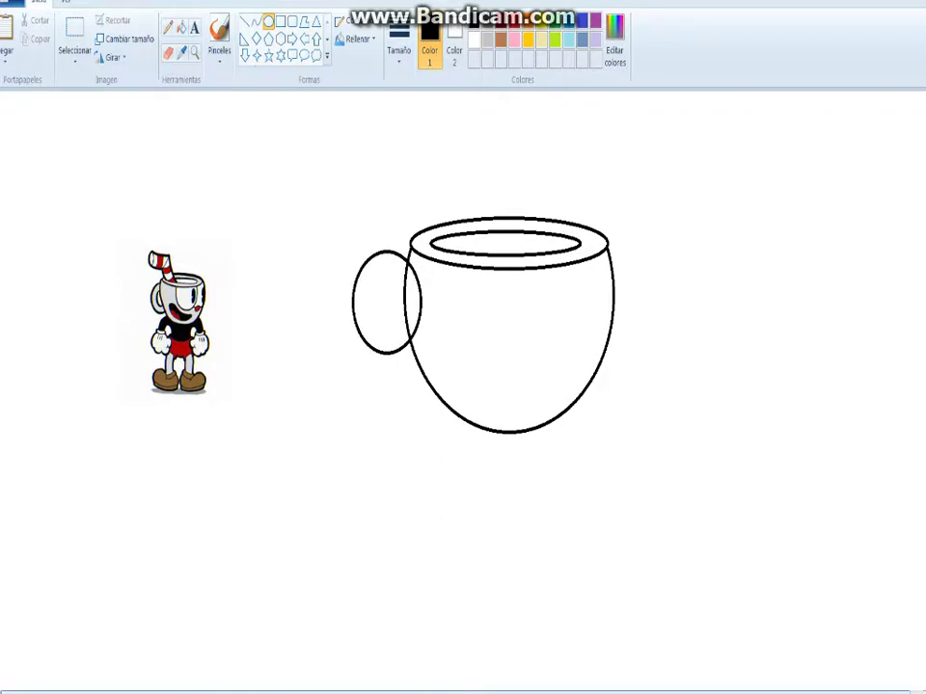
{"action": "mouse_move", "coordinate": [370, 276]}
{"action": "left_mouse_down"}
{"action": "mouse_move", "coordinate": [406, 329]}
{"action": "mouse_move", "coordinate": [422, 331]}
{"action": "mouse_move", "coordinate": [413, 330]}
{"action": "left_mouse_up"}
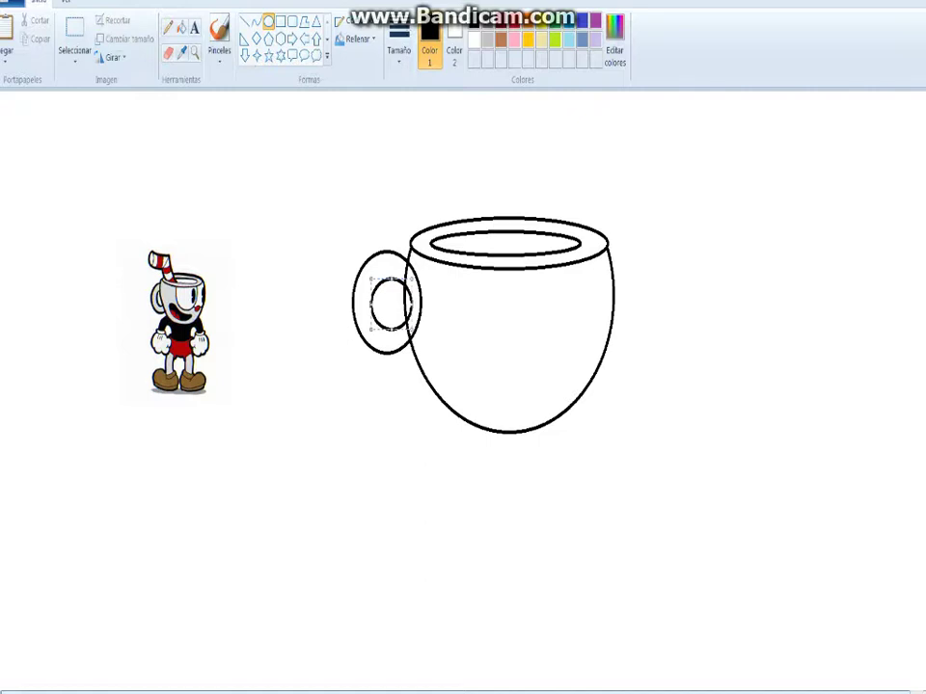
{"action": "left_click", "coordinate": [169, 53]}
{"action": "mouse_move", "coordinate": [417, 333]}
{"action": "left_mouse_down"}
{"action": "mouse_move", "coordinate": [410, 281]}
{"action": "mouse_move", "coordinate": [421, 306]}
{"action": "mouse_move", "coordinate": [420, 296]}
{"action": "mouse_move", "coordinate": [417, 327]}
{"action": "mouse_move", "coordinate": [415, 273]}
{"action": "mouse_move", "coordinate": [409, 332]}
{"action": "mouse_move", "coordinate": [408, 275]}
{"action": "left_mouse_up"}
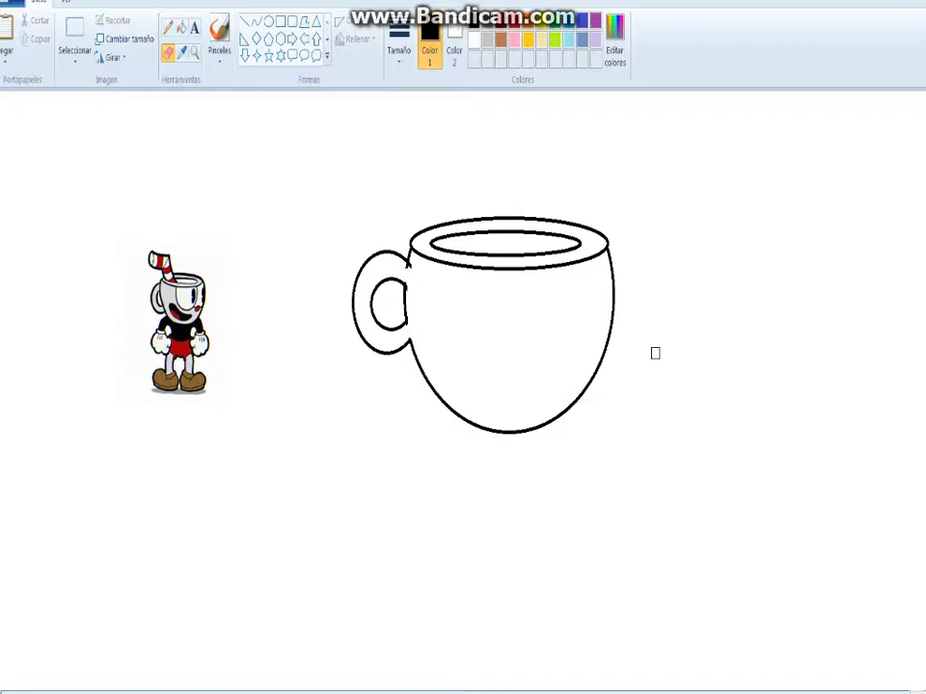
Select the outer part of the handle and squeeze it narrower and slightly shorter
{"action": "left_click", "coordinate": [74, 30]}
{"action": "left_click_drag", "start_coordinate": [321, 232], "coordinate": [393, 435]}
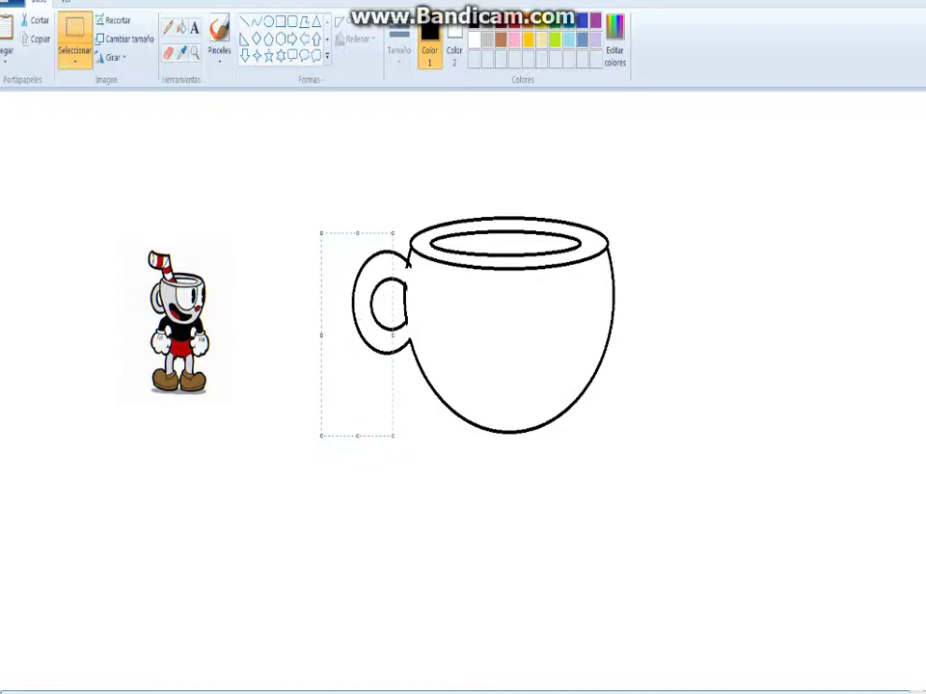
{"action": "left_click_drag", "start_coordinate": [321, 335], "coordinate": [373, 333]}
{"action": "left_click_drag", "start_coordinate": [374, 436], "coordinate": [373, 420]}
{"action": "left_click_drag", "start_coordinate": [373, 326], "coordinate": [373, 330]}
{"action": "left_click_drag", "start_coordinate": [344, 235], "coordinate": [401, 425]}
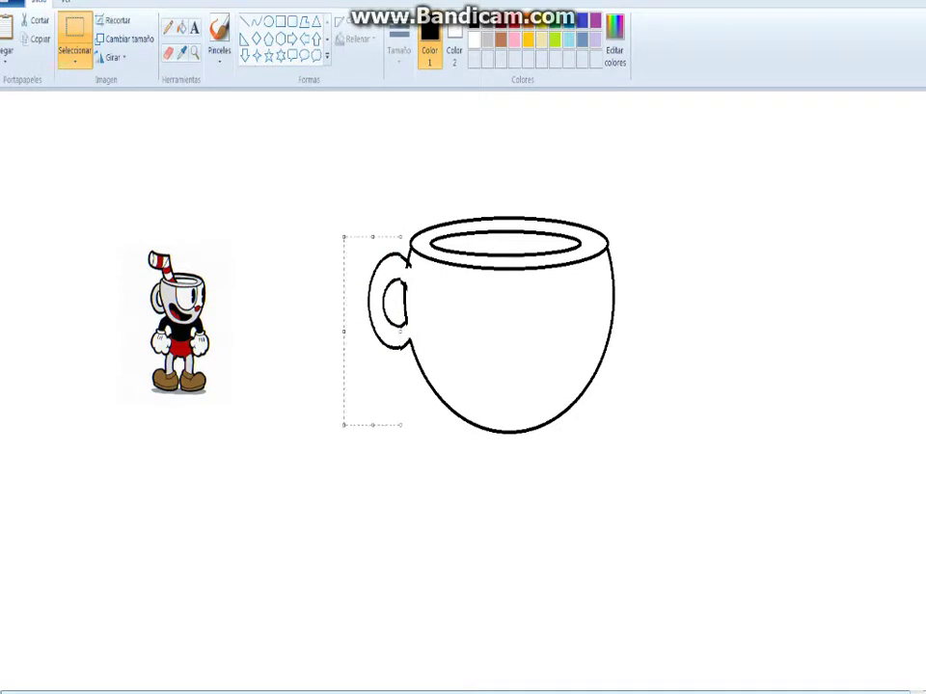
{"action": "key", "text": "Escape"}
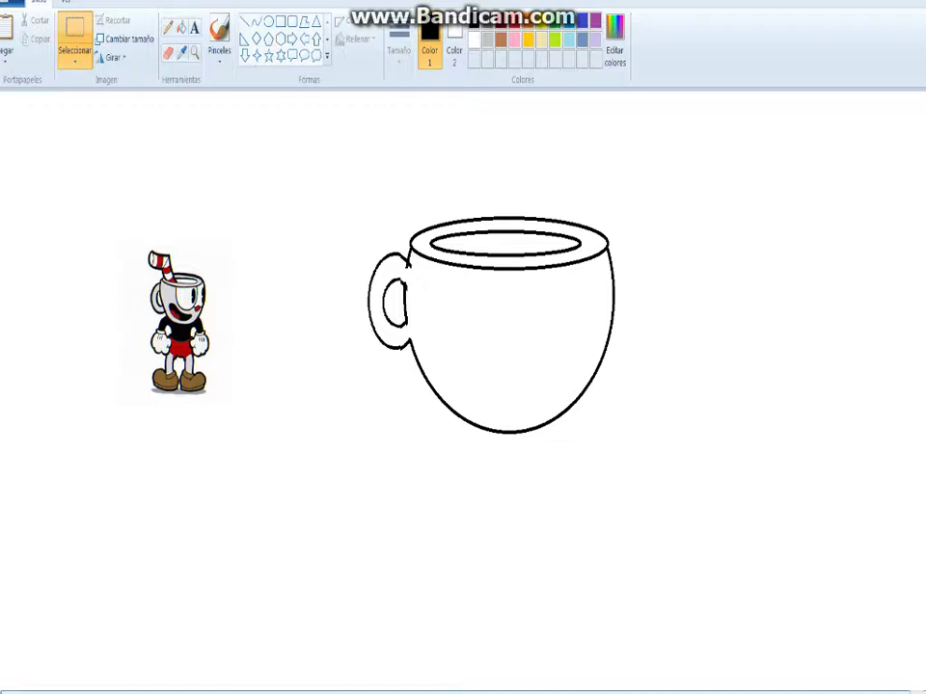
Reselect the handle and stretch it slightly so it sits against the cup's left side
{"action": "left_click_drag", "start_coordinate": [326, 230], "coordinate": [406, 432]}
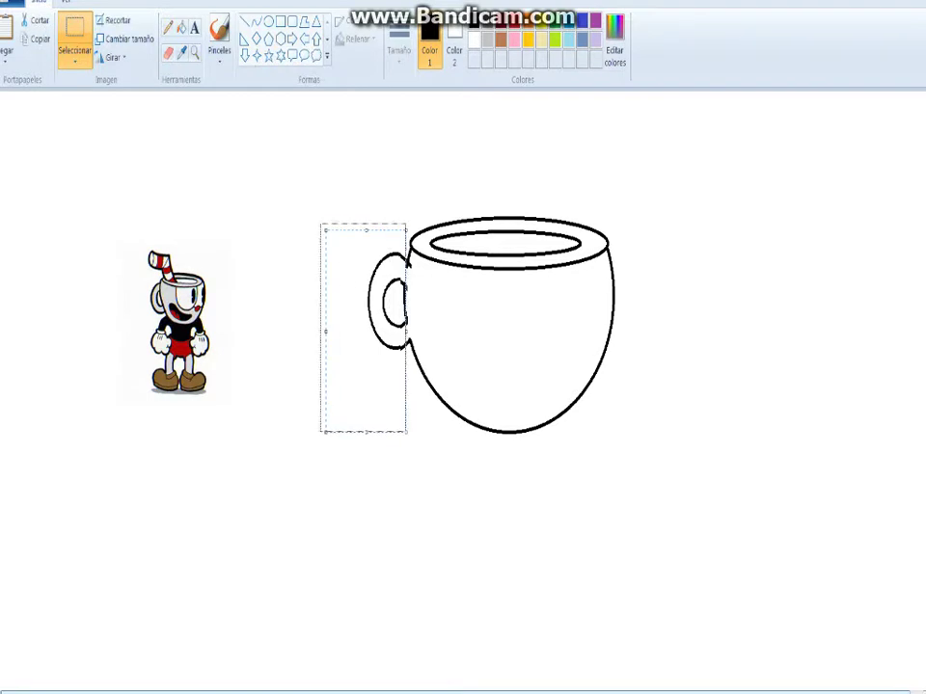
{"action": "key", "text": "Escape"}
{"action": "left_click_drag", "start_coordinate": [321, 226], "coordinate": [410, 433]}
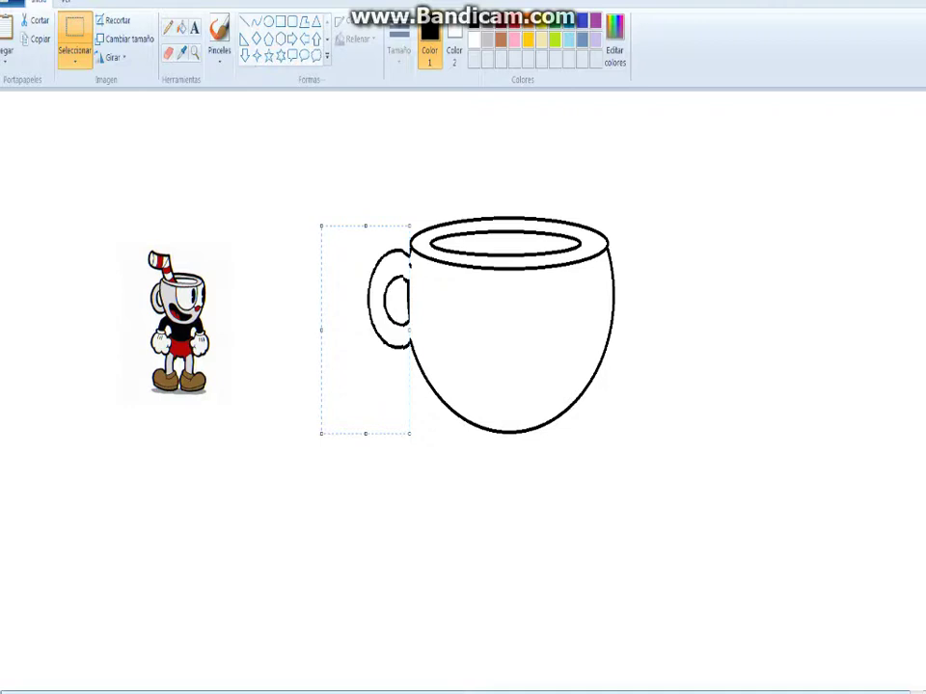
{"action": "key", "text": "Escape"}
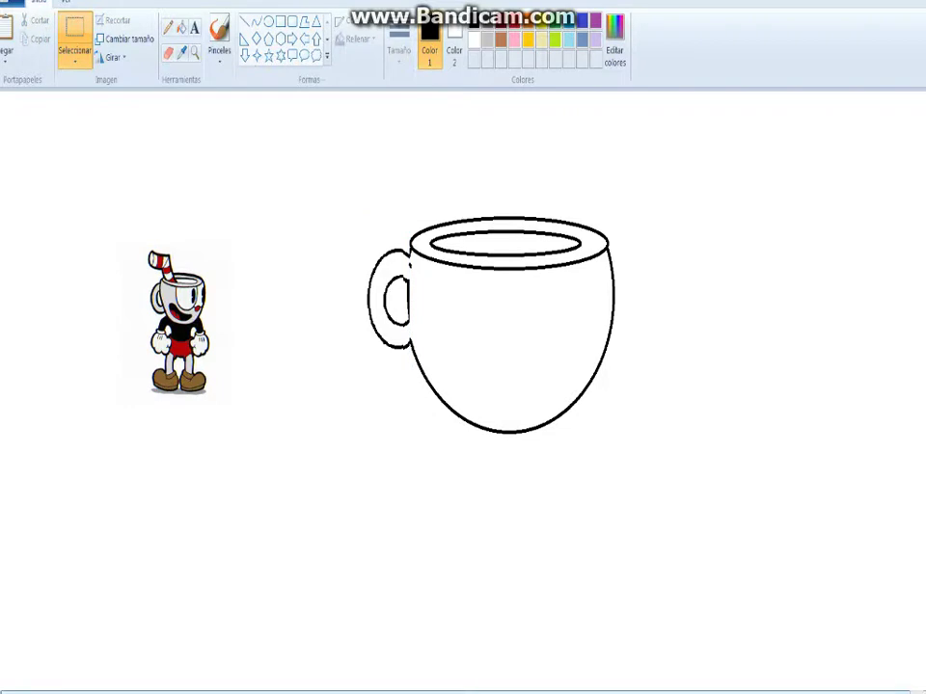
Select the right part of the cup and narrow it slightly
{"action": "left_click_drag", "start_coordinate": [629, 210], "coordinate": [552, 433]}
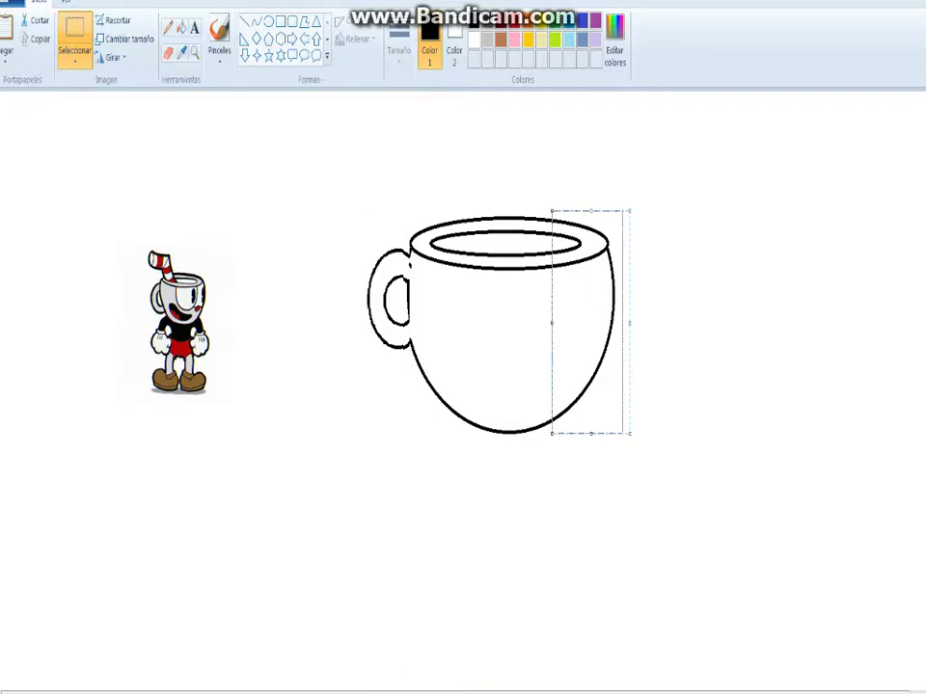
{"action": "left_click_drag", "start_coordinate": [630, 323], "coordinate": [615, 323]}
{"action": "key", "text": "Escape"}
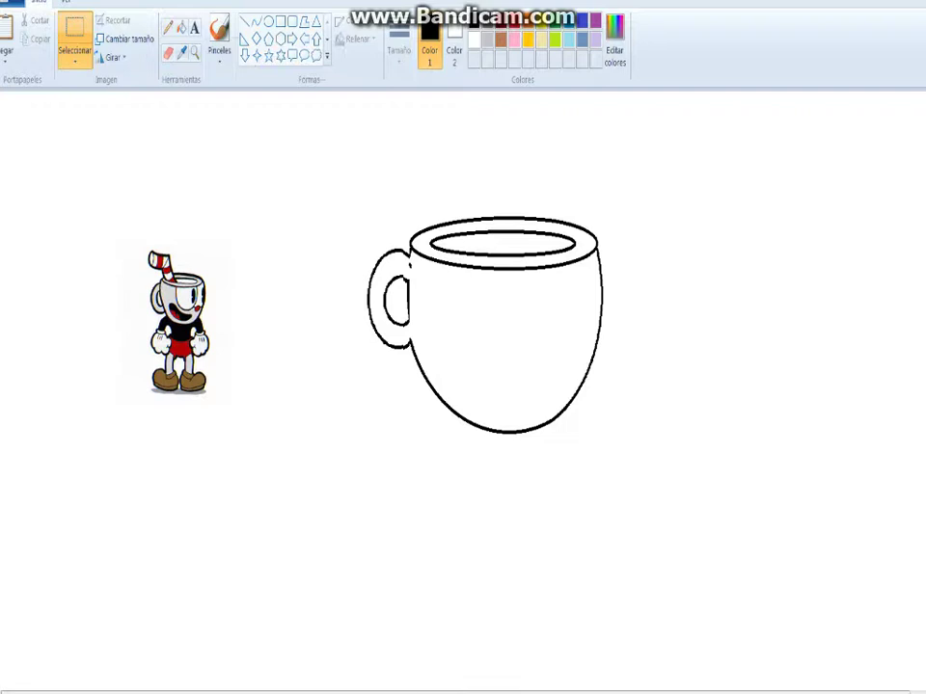
Draw a bent straw with stripe lines in black pencil, rising from the left of the cup's opening
{"action": "left_click", "coordinate": [181, 28]}
{"action": "left_click", "coordinate": [168, 28]}
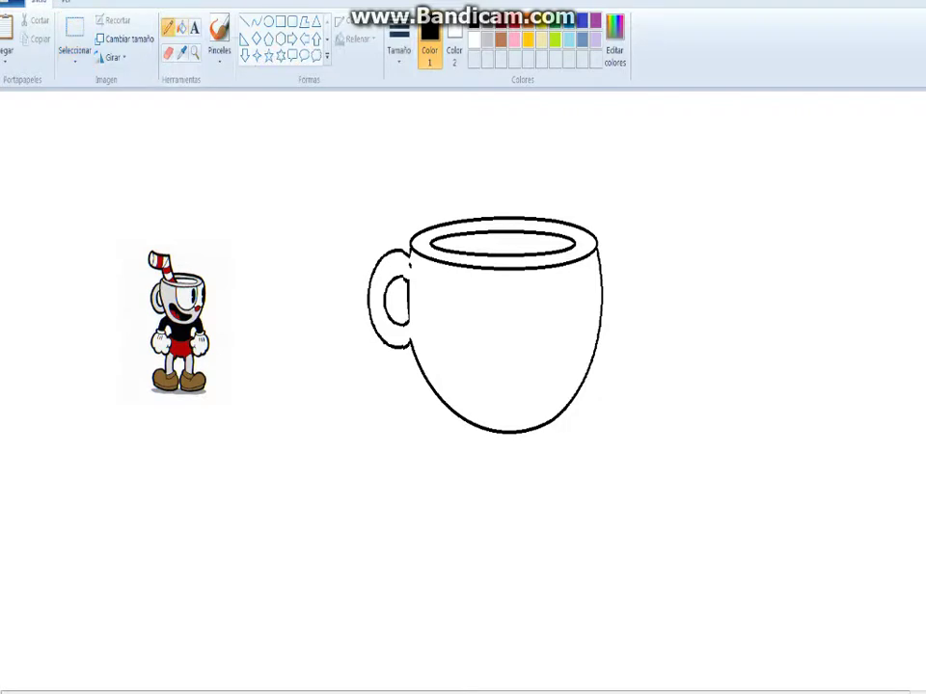
{"action": "mouse_move", "coordinate": [433, 227]}
{"action": "left_mouse_down"}
{"action": "mouse_move", "coordinate": [450, 222]}
{"action": "mouse_move", "coordinate": [463, 232]}
{"action": "mouse_move", "coordinate": [444, 248]}
{"action": "mouse_move", "coordinate": [467, 251]}
{"action": "mouse_move", "coordinate": [453, 202]}
{"action": "mouse_move", "coordinate": [460, 221]}
{"action": "mouse_move", "coordinate": [433, 208]}
{"action": "mouse_move", "coordinate": [433, 191]}
{"action": "mouse_move", "coordinate": [444, 201]}
{"action": "mouse_move", "coordinate": [422, 217]}
{"action": "mouse_move", "coordinate": [423, 196]}
{"action": "mouse_move", "coordinate": [435, 194]}
{"action": "mouse_move", "coordinate": [406, 197]}
{"action": "mouse_move", "coordinate": [420, 194]}
{"action": "left_mouse_up"}
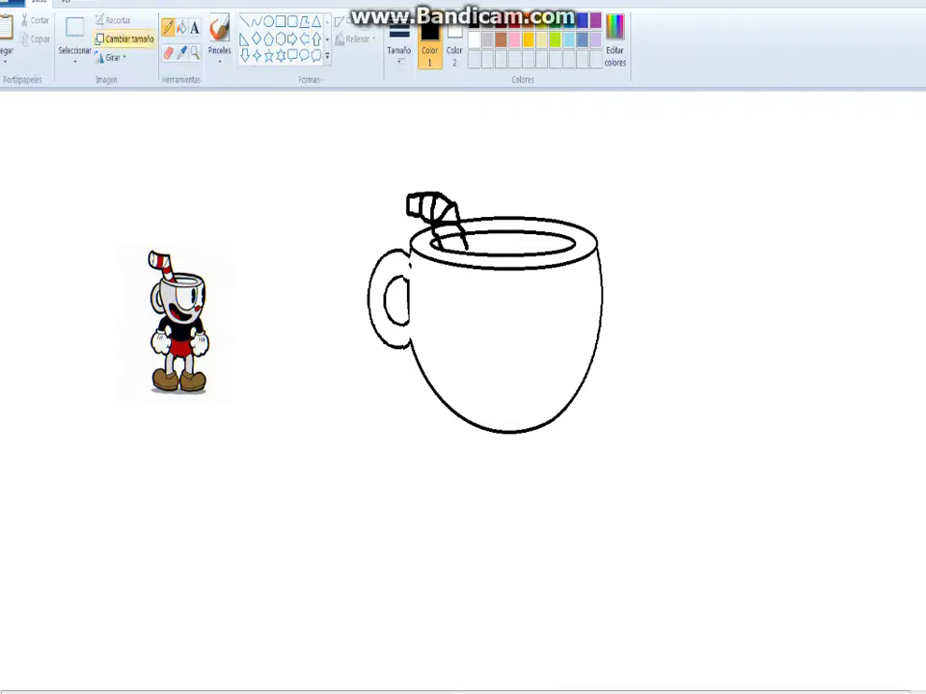
Fill alternate straw stripes with dark red, adding a black line across the straw's base for the lowest stripe
{"action": "left_click", "coordinate": [181, 27]}
{"action": "left_click", "coordinate": [500, 21]}
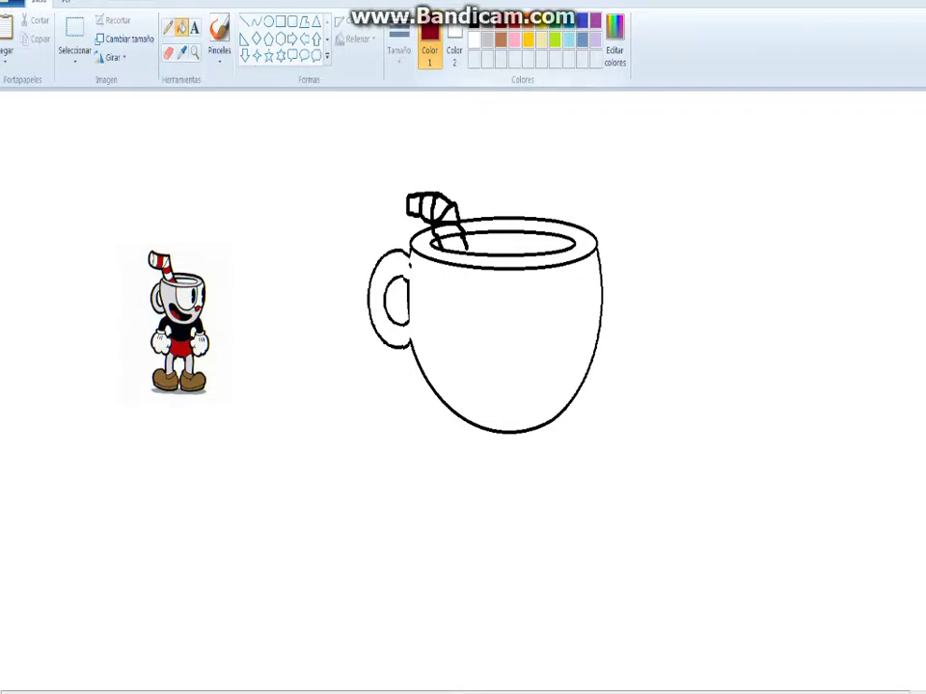
{"action": "left_click", "coordinate": [428, 206]}
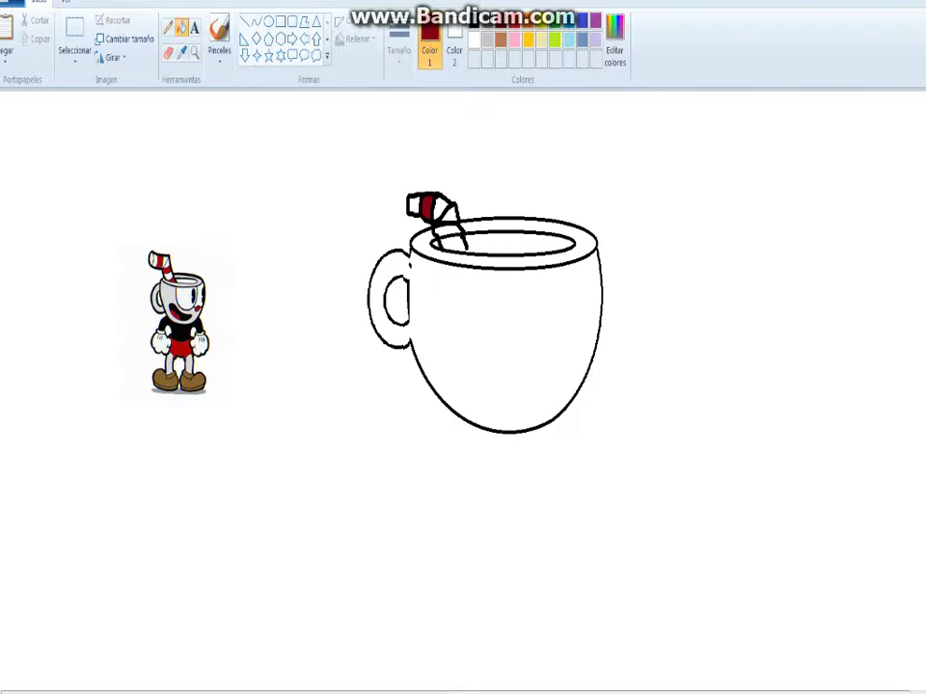
{"action": "left_click", "coordinate": [448, 231]}
{"action": "left_click", "coordinate": [168, 28]}
{"action": "left_click", "coordinate": [474, 21]}
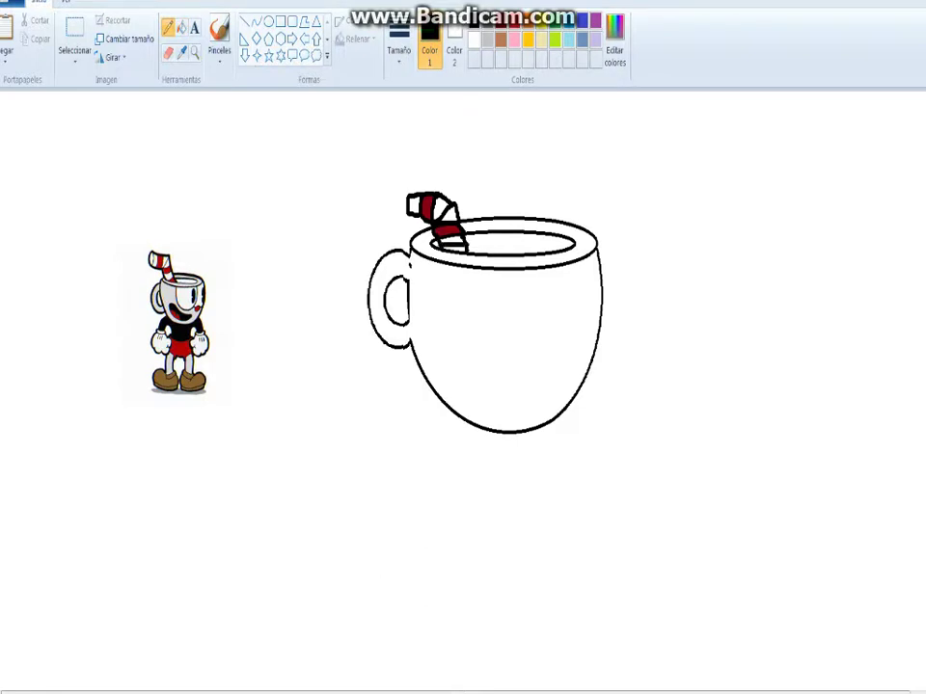
{"action": "left_click", "coordinate": [181, 28]}
{"action": "left_click", "coordinate": [500, 21]}
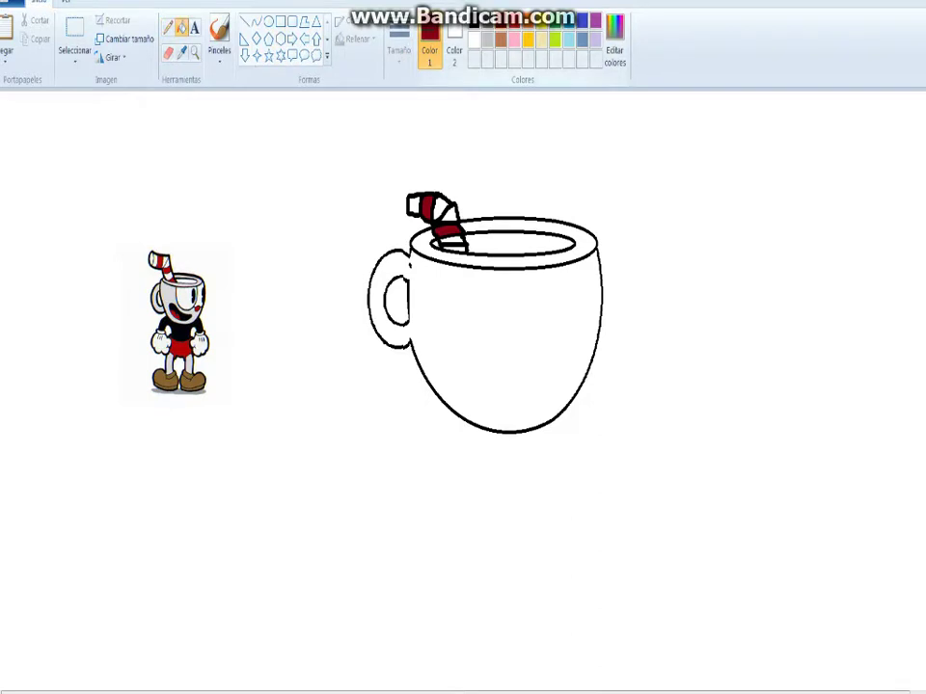
{"action": "left_click", "coordinate": [453, 250]}
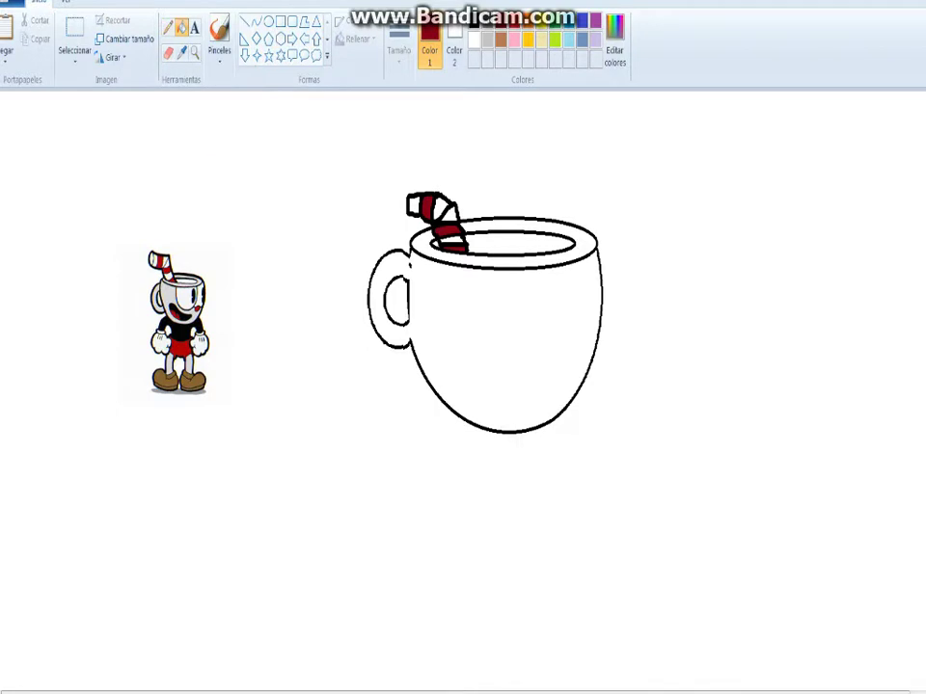
Fill the cup, rim and handle with the reference picture's light grey and the cup's opening with its cream colour
{"action": "left_click", "coordinate": [181, 53]}
{"action": "left_click", "coordinate": [171, 297]}
{"action": "left_click", "coordinate": [463, 323]}
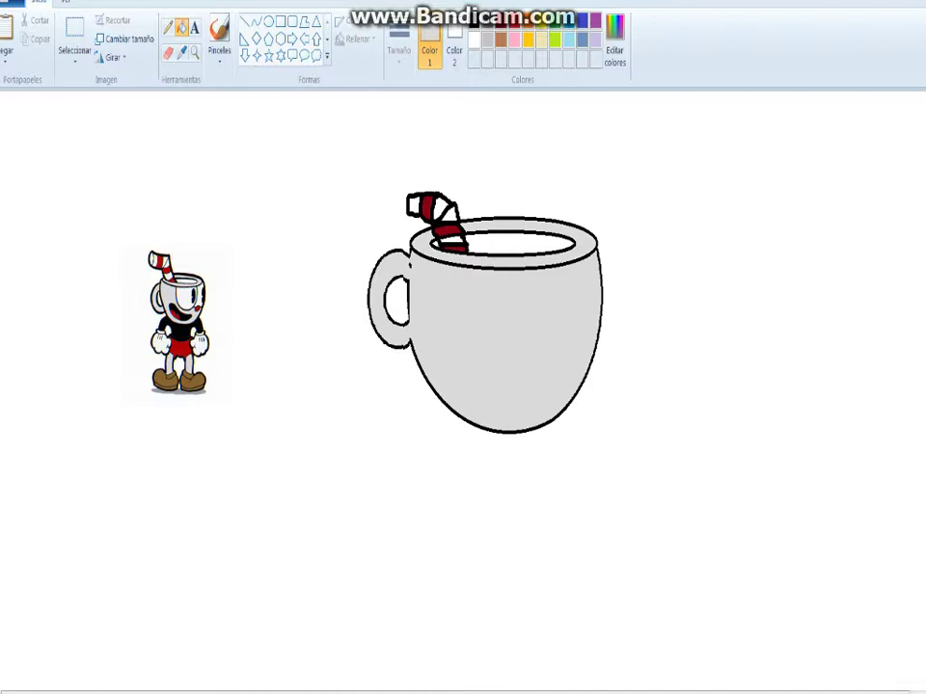
{"action": "left_click", "coordinate": [181, 53]}
{"action": "left_click", "coordinate": [184, 282]}
{"action": "left_click", "coordinate": [511, 244]}
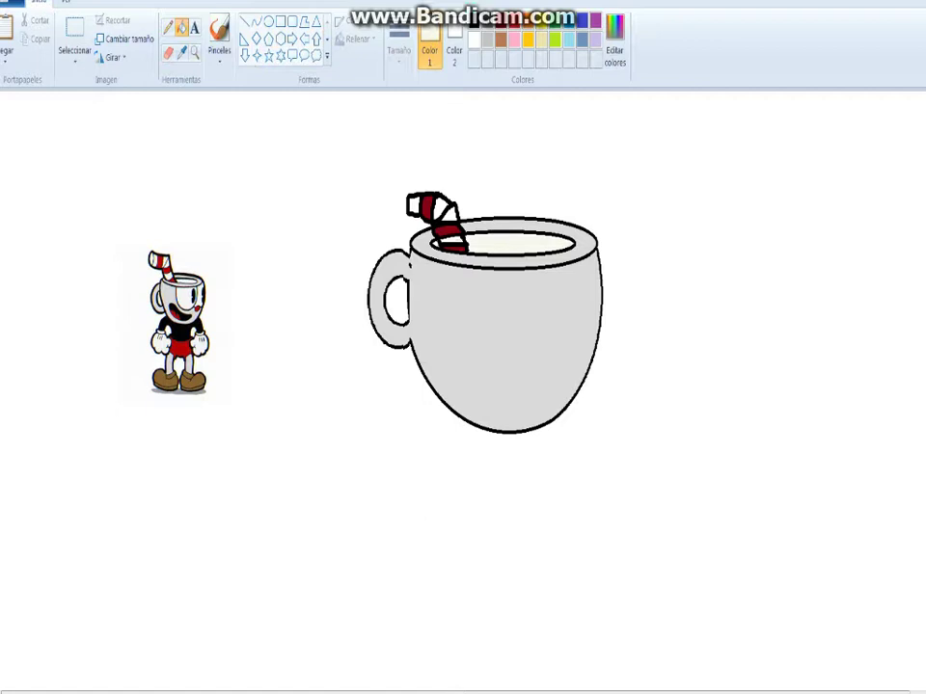
Draw two adjoining rounded eye outlines in black pencil, hanging below the rim on the cup's right half
{"action": "left_click", "coordinate": [167, 28]}
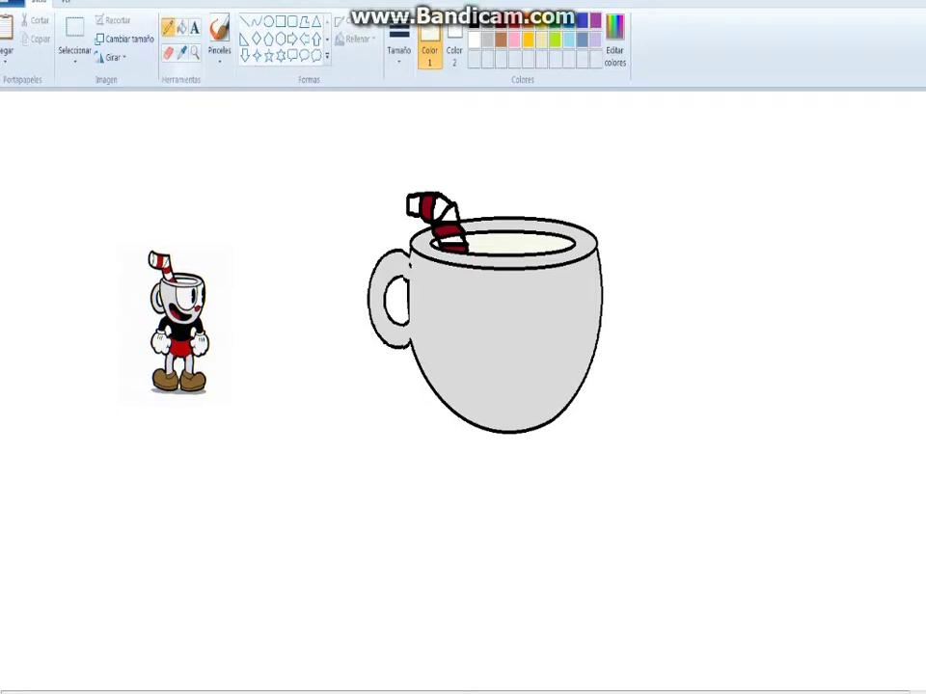
{"action": "left_click", "coordinate": [474, 21]}
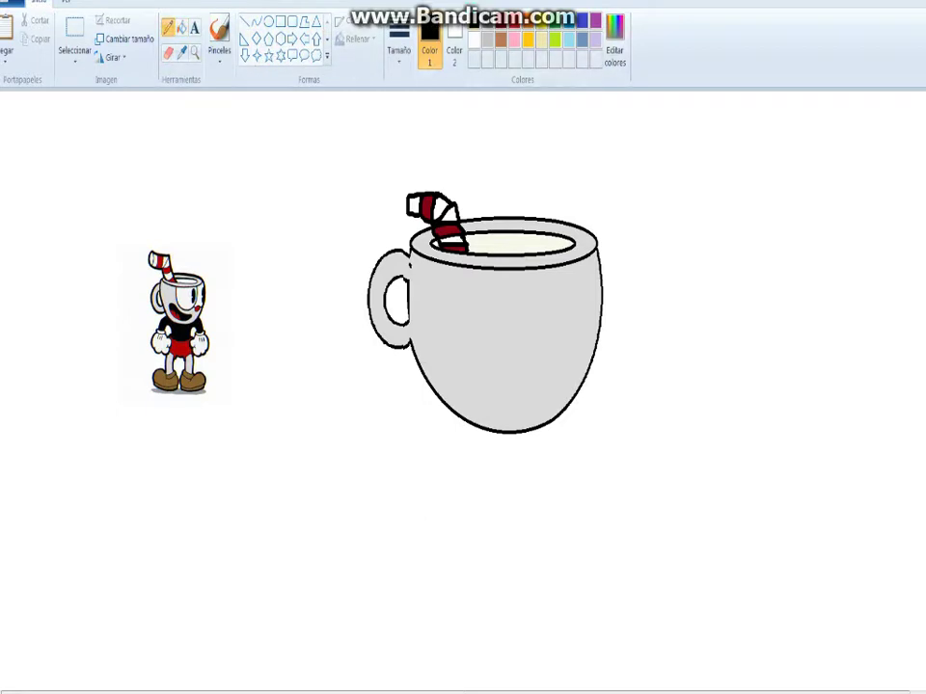
{"action": "mouse_move", "coordinate": [474, 269]}
{"action": "left_mouse_down"}
{"action": "mouse_move", "coordinate": [486, 305]}
{"action": "mouse_move", "coordinate": [507, 327]}
{"action": "left_mouse_up"}
{"action": "key", "text": "ctrl+z"}
{"action": "mouse_move", "coordinate": [479, 270]}
{"action": "left_mouse_down"}
{"action": "mouse_move", "coordinate": [494, 337]}
{"action": "mouse_move", "coordinate": [522, 340]}
{"action": "mouse_move", "coordinate": [547, 315]}
{"action": "mouse_move", "coordinate": [552, 268]}
{"action": "mouse_move", "coordinate": [555, 333]}
{"action": "mouse_move", "coordinate": [579, 339]}
{"action": "mouse_move", "coordinate": [592, 275]}
{"action": "mouse_move", "coordinate": [598, 304]}
{"action": "left_mouse_up"}
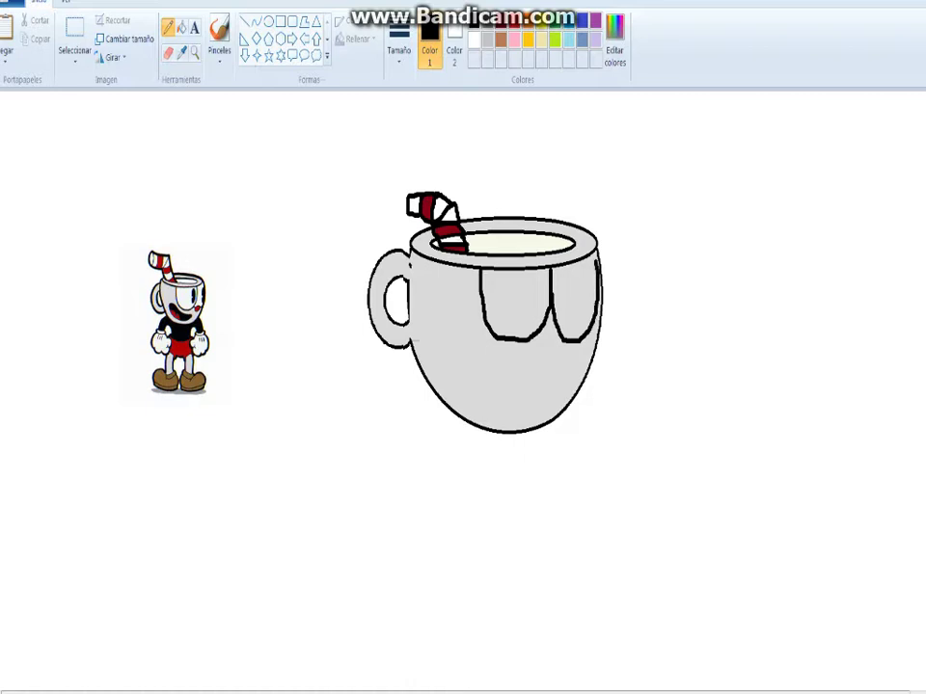
Draw a small dark red oval nose just below where the two eyes meet and adjust it to a rounder shape
{"action": "left_click", "coordinate": [268, 21]}
{"action": "left_click", "coordinate": [501, 21]}
{"action": "left_click_drag", "start_coordinate": [531, 336], "coordinate": [561, 357]}
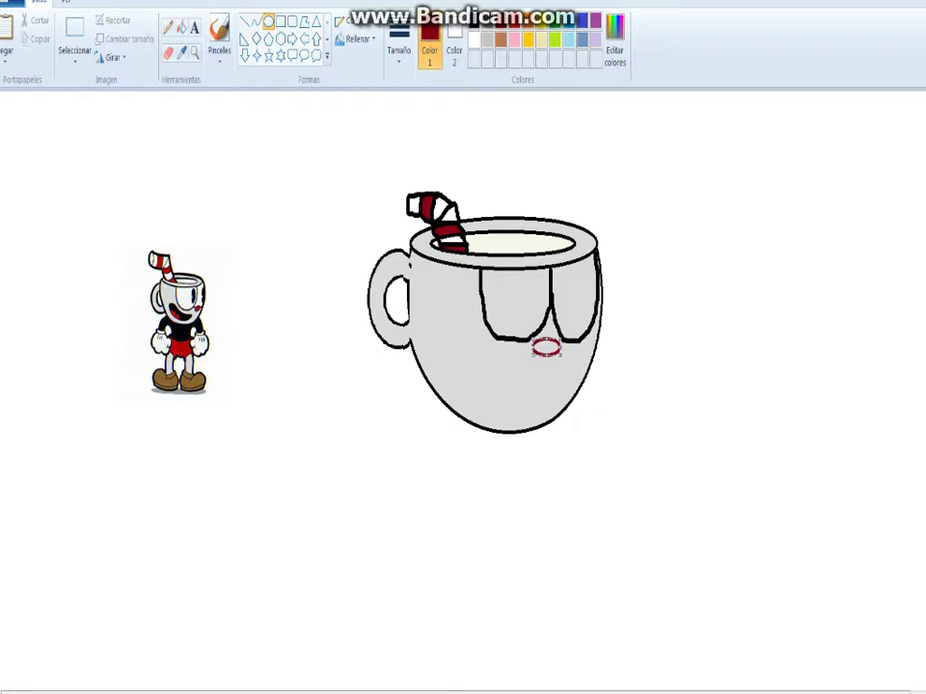
{"action": "left_click_drag", "start_coordinate": [547, 357], "coordinate": [560, 333]}
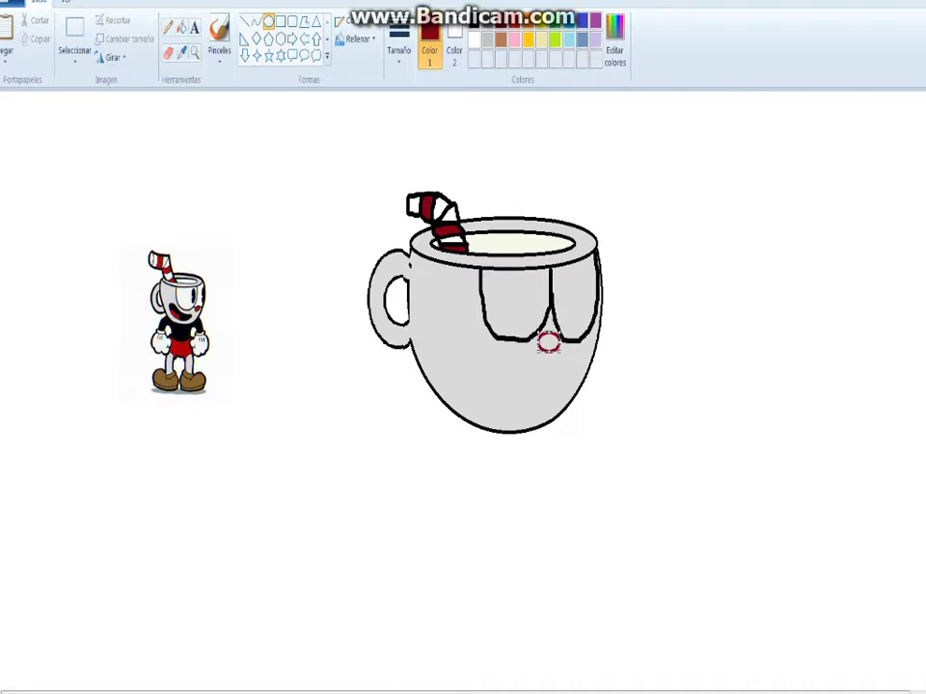
{"action": "key", "text": "Escape"}
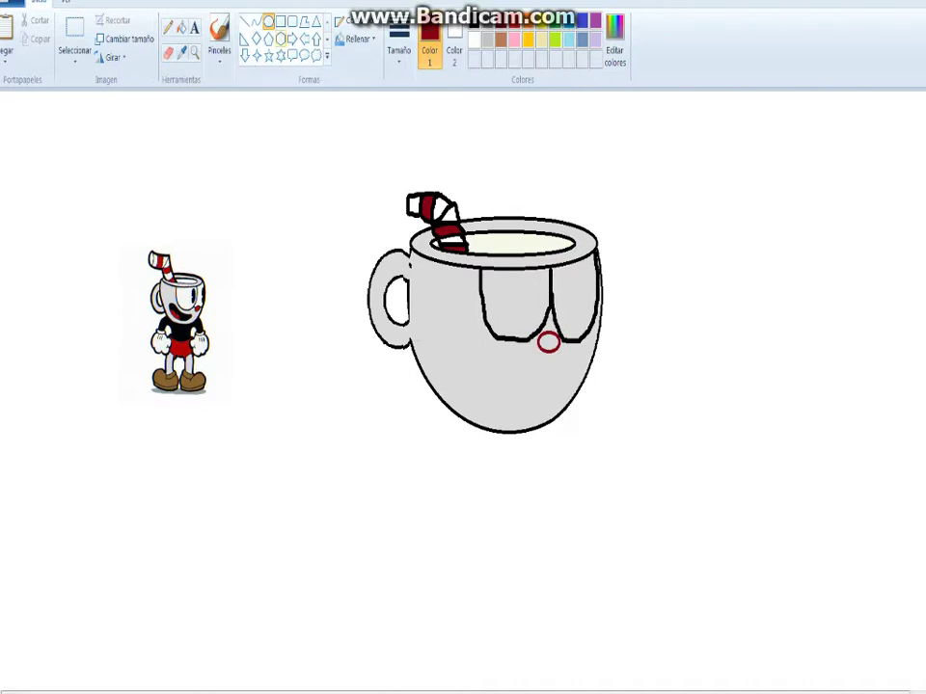
Draw notched pupils inside both eyes with the black pencil and fill them with black
{"action": "left_click", "coordinate": [168, 27]}
{"action": "left_click", "coordinate": [474, 20]}
{"action": "mouse_move", "coordinate": [540, 309]}
{"action": "left_mouse_down"}
{"action": "mouse_move", "coordinate": [523, 315]}
{"action": "mouse_move", "coordinate": [521, 288]}
{"action": "mouse_move", "coordinate": [537, 296]}
{"action": "mouse_move", "coordinate": [537, 309]}
{"action": "mouse_move", "coordinate": [572, 303]}
{"action": "mouse_move", "coordinate": [580, 286]}
{"action": "mouse_move", "coordinate": [569, 304]}
{"action": "left_mouse_up"}
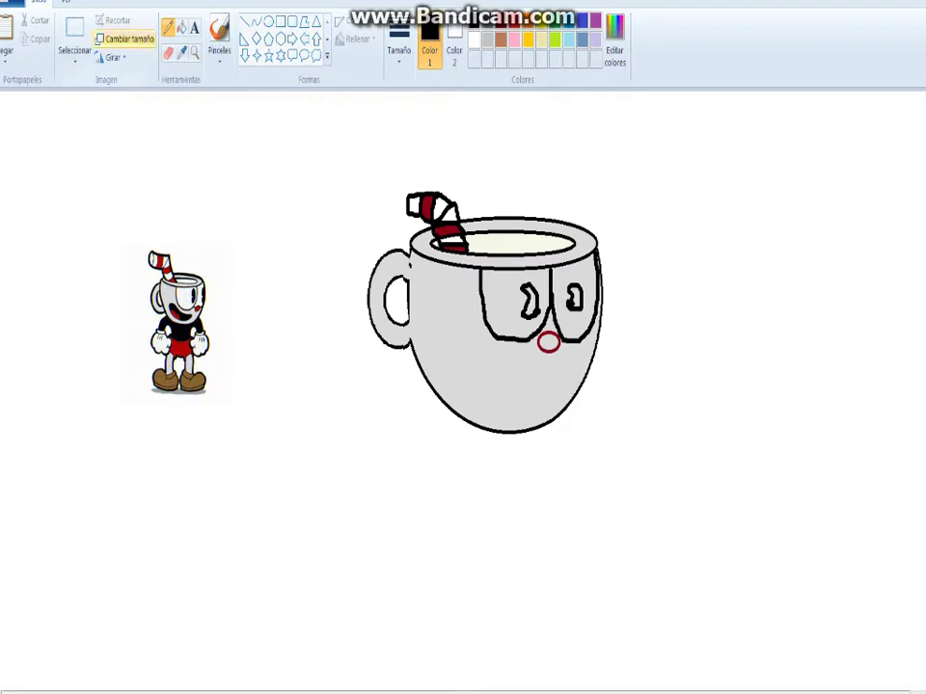
{"action": "left_click", "coordinate": [181, 28]}
{"action": "left_click", "coordinate": [576, 300]}
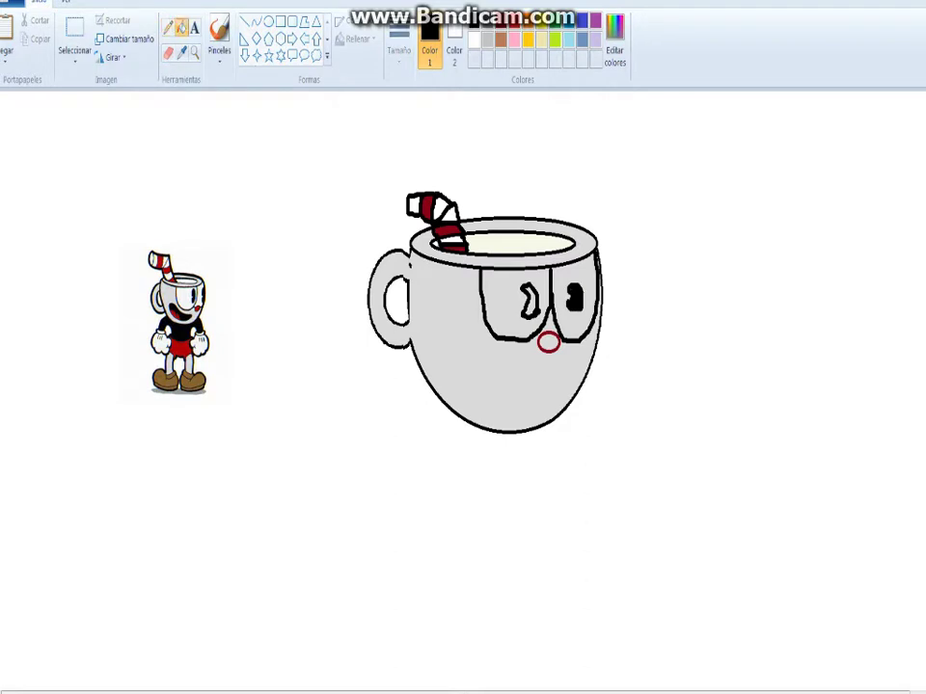
{"action": "left_click", "coordinate": [530, 300]}
Fill both eyes around the pupils with white and the nose with dark red
{"action": "left_click", "coordinate": [474, 40]}
{"action": "left_click", "coordinate": [506, 302]}
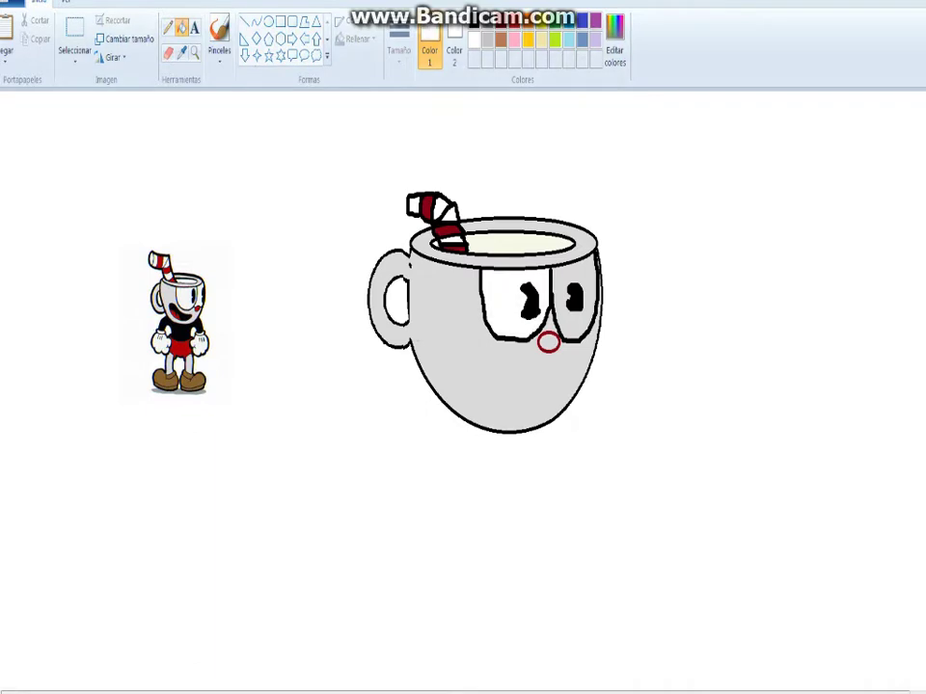
{"action": "left_click", "coordinate": [574, 323]}
{"action": "left_click", "coordinate": [501, 21]}
{"action": "left_click", "coordinate": [547, 341]}
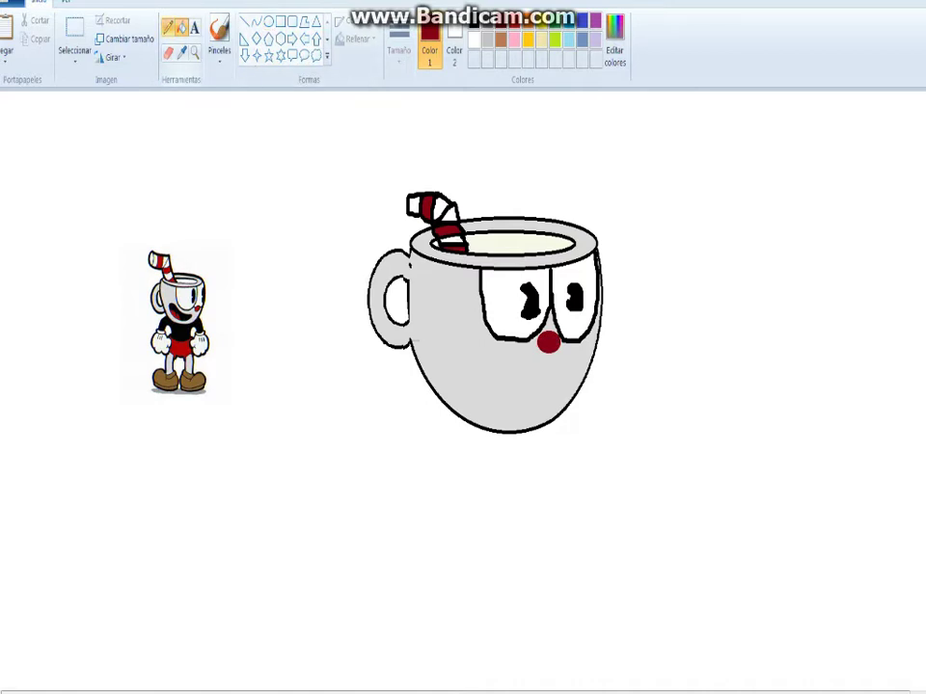
Draw an open mouth with a tongue below the nose in black pencil and fill the mouth around the tongue with black
{"action": "left_click", "coordinate": [169, 28]}
{"action": "left_click", "coordinate": [473, 21]}
{"action": "mouse_move", "coordinate": [507, 410]}
{"action": "left_mouse_down"}
{"action": "mouse_move", "coordinate": [499, 411]}
{"action": "mouse_move", "coordinate": [488, 352]}
{"action": "mouse_move", "coordinate": [512, 356]}
{"action": "mouse_move", "coordinate": [543, 387]}
{"action": "mouse_move", "coordinate": [511, 412]}
{"action": "mouse_move", "coordinate": [504, 392]}
{"action": "mouse_move", "coordinate": [529, 406]}
{"action": "left_mouse_up"}
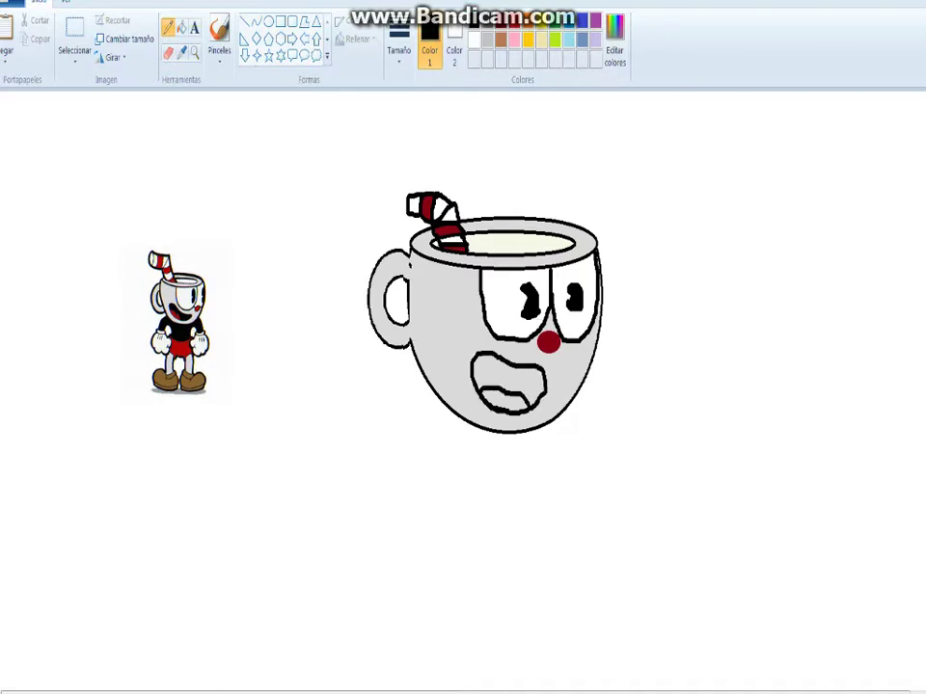
{"action": "left_click", "coordinate": [182, 28]}
{"action": "left_click", "coordinate": [512, 377]}
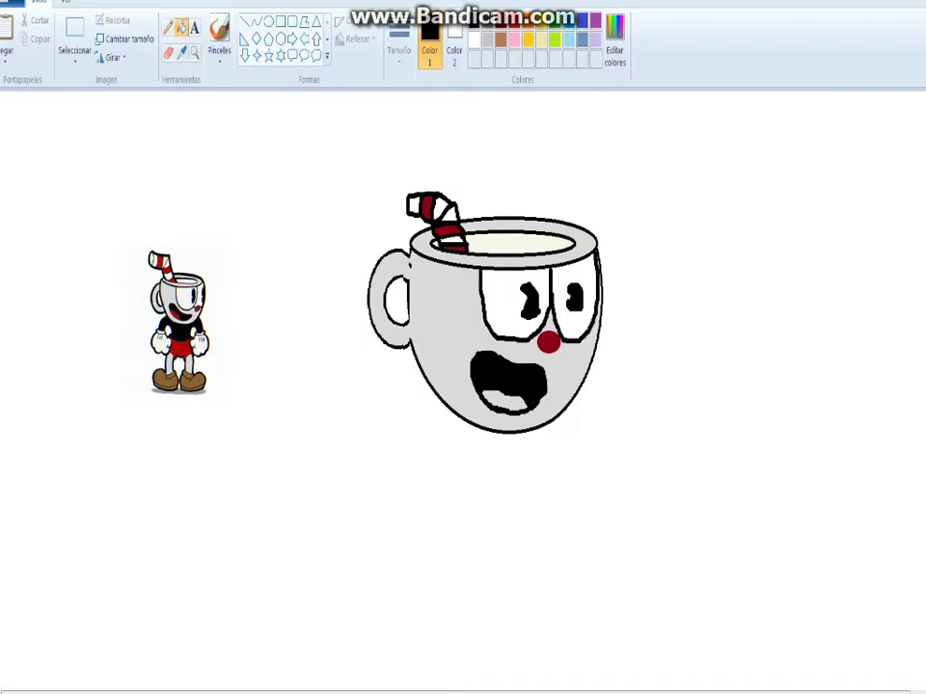
Fill the tongue inside the open mouth with dark red
{"action": "left_click", "coordinate": [500, 20]}
{"action": "left_click", "coordinate": [506, 397]}
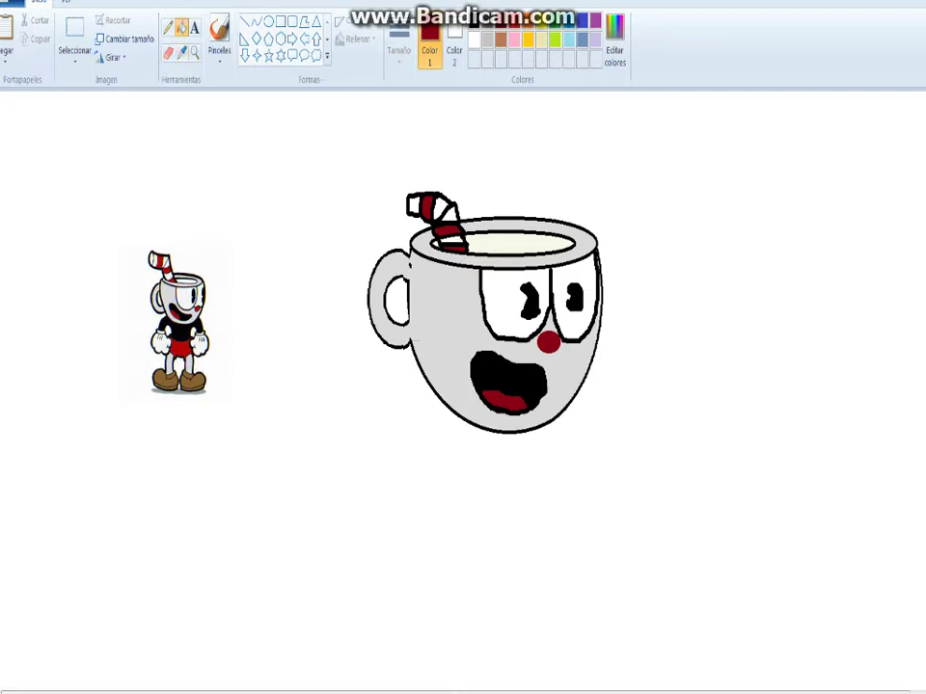
Draw the torso with short sleeves below the cup head and a cuffed glove at the left sleeve in black pencil
{"action": "left_click", "coordinate": [168, 28]}
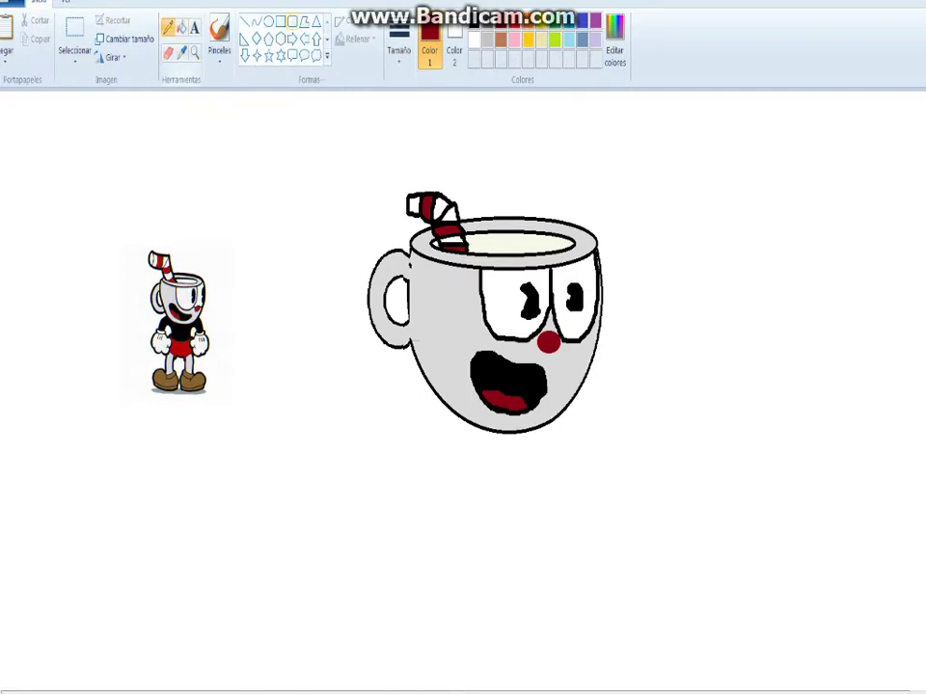
{"action": "left_click", "coordinate": [473, 20]}
{"action": "mouse_move", "coordinate": [461, 423]}
{"action": "left_mouse_down"}
{"action": "mouse_move", "coordinate": [428, 445]}
{"action": "mouse_move", "coordinate": [403, 505]}
{"action": "mouse_move", "coordinate": [440, 521]}
{"action": "mouse_move", "coordinate": [461, 516]}
{"action": "mouse_move", "coordinate": [475, 577]}
{"action": "mouse_move", "coordinate": [537, 578]}
{"action": "mouse_move", "coordinate": [555, 509]}
{"action": "mouse_move", "coordinate": [593, 513]}
{"action": "mouse_move", "coordinate": [563, 416]}
{"action": "left_mouse_up"}
{"action": "mouse_move", "coordinate": [403, 506]}
{"action": "left_mouse_down"}
{"action": "mouse_move", "coordinate": [458, 523]}
{"action": "mouse_move", "coordinate": [401, 559]}
{"action": "mouse_move", "coordinate": [432, 604]}
{"action": "mouse_move", "coordinate": [471, 564]}
{"action": "mouse_move", "coordinate": [457, 538]}
{"action": "mouse_move", "coordinate": [472, 559]}
{"action": "mouse_move", "coordinate": [431, 574]}
{"action": "mouse_move", "coordinate": [443, 576]}
{"action": "mouse_move", "coordinate": [413, 572]}
{"action": "left_mouse_up"}
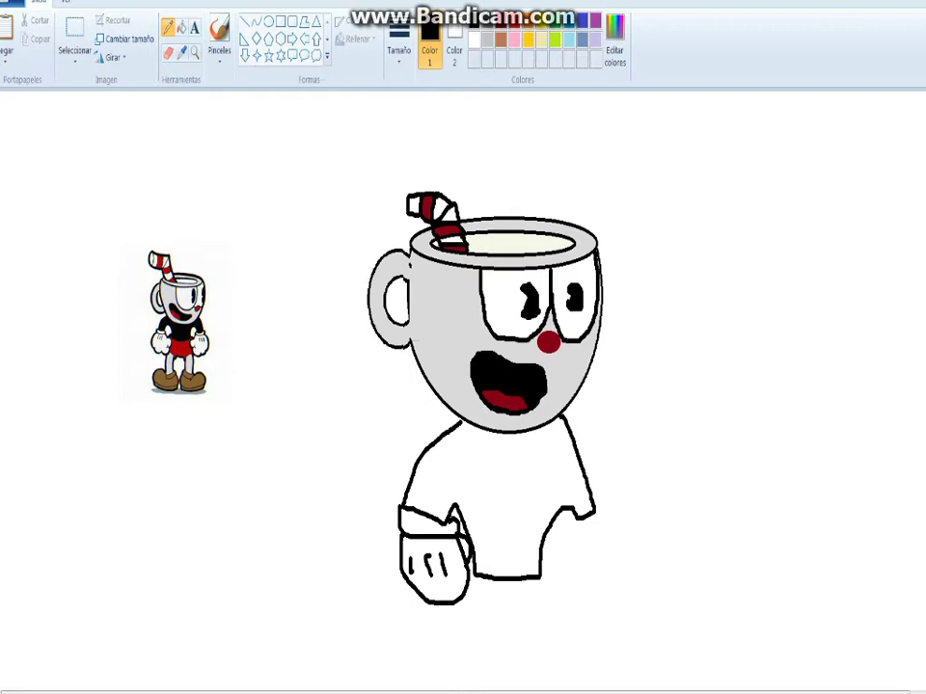
Draw the second glove at the right sleeve in black pencil, with a cuff, thumb and finger lines
{"action": "mouse_move", "coordinate": [570, 512]}
{"action": "left_mouse_down"}
{"action": "mouse_move", "coordinate": [601, 509]}
{"action": "mouse_move", "coordinate": [594, 498]}
{"action": "mouse_move", "coordinate": [563, 552]}
{"action": "left_mouse_up"}
{"action": "mouse_move", "coordinate": [569, 543]}
{"action": "left_mouse_down"}
{"action": "mouse_move", "coordinate": [582, 593]}
{"action": "mouse_move", "coordinate": [608, 579]}
{"action": "left_mouse_up"}
{"action": "left_click_drag", "start_coordinate": [606, 503], "coordinate": [607, 590]}
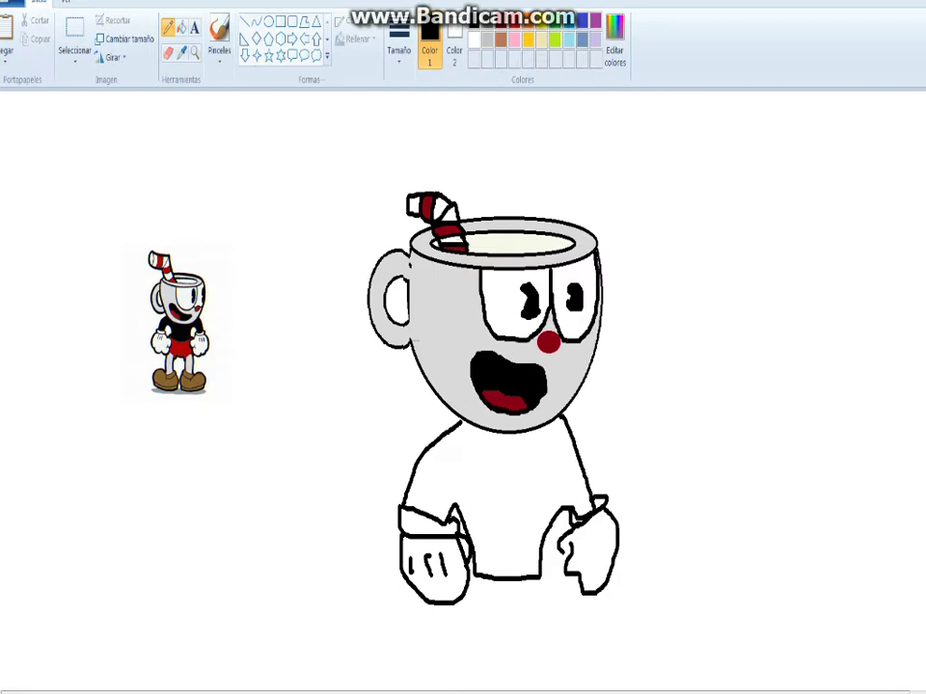
{"action": "left_click_drag", "start_coordinate": [565, 554], "coordinate": [585, 567]}
{"action": "mouse_move", "coordinate": [605, 543]}
{"action": "left_mouse_down"}
{"action": "mouse_move", "coordinate": [596, 576]}
{"action": "mouse_move", "coordinate": [576, 553]}
{"action": "left_mouse_up"}
{"action": "left_click", "coordinate": [182, 28]}
{"action": "left_click", "coordinate": [505, 472]}
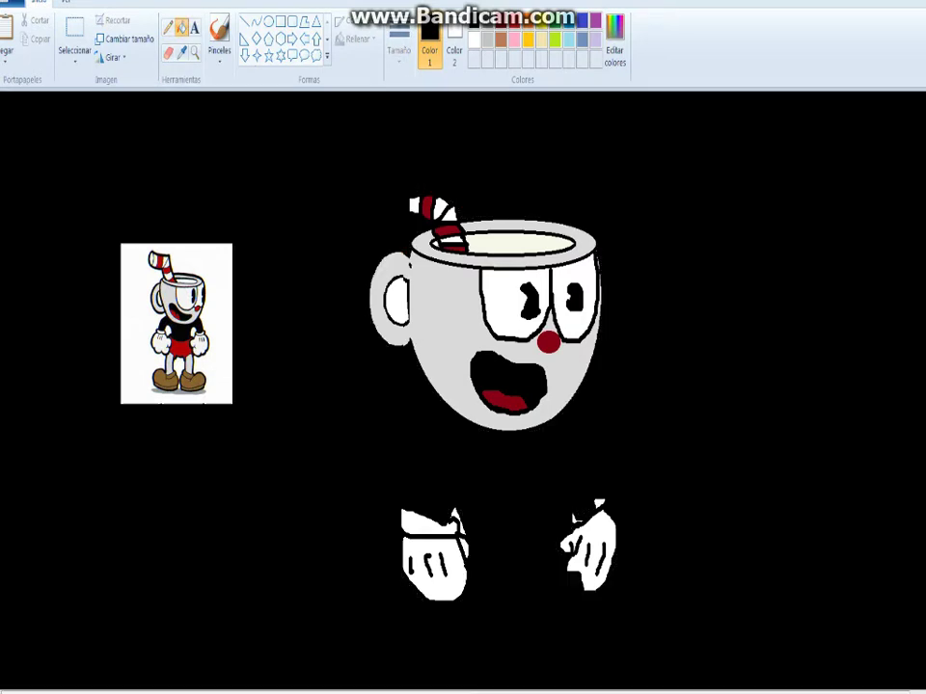
{"action": "key", "text": "ctrl+z"}
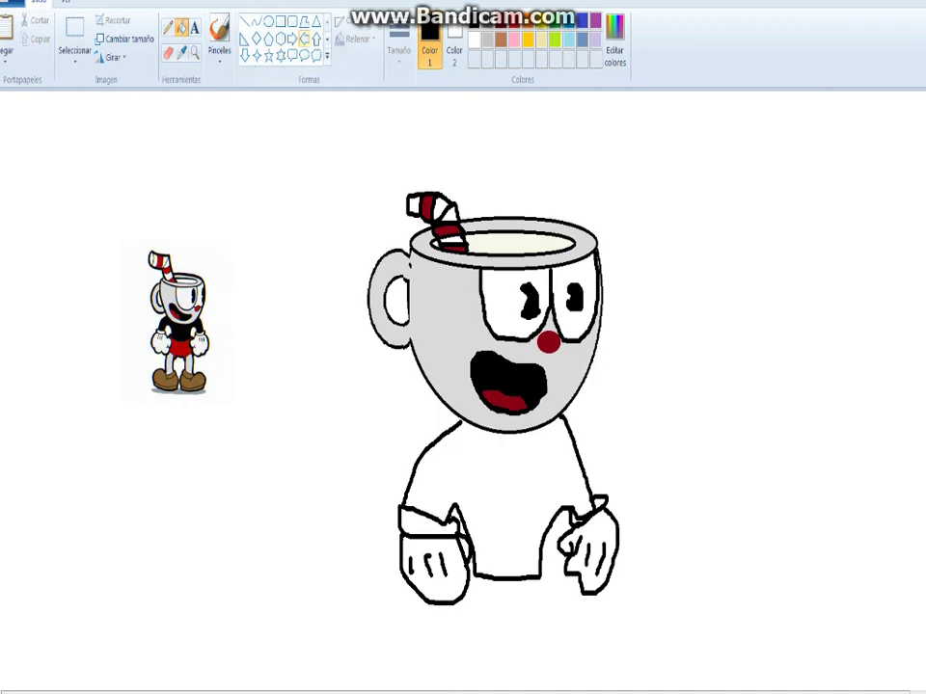
Close the gaps between the shoulder lines and the cup head in black pencil, and fill the torso with black
{"action": "left_click", "coordinate": [168, 28]}
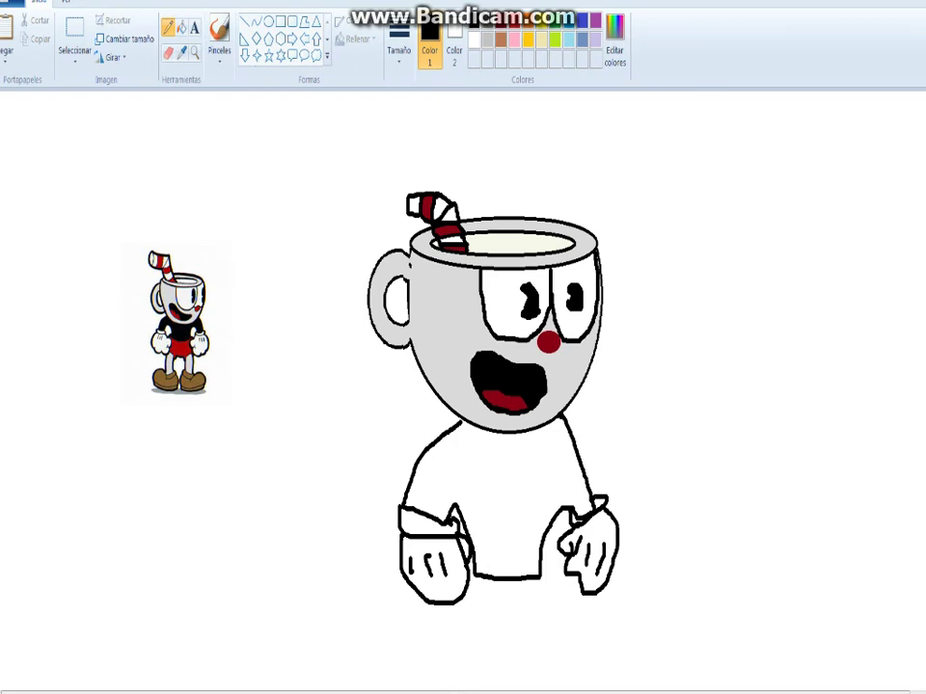
{"action": "left_click", "coordinate": [183, 28]}
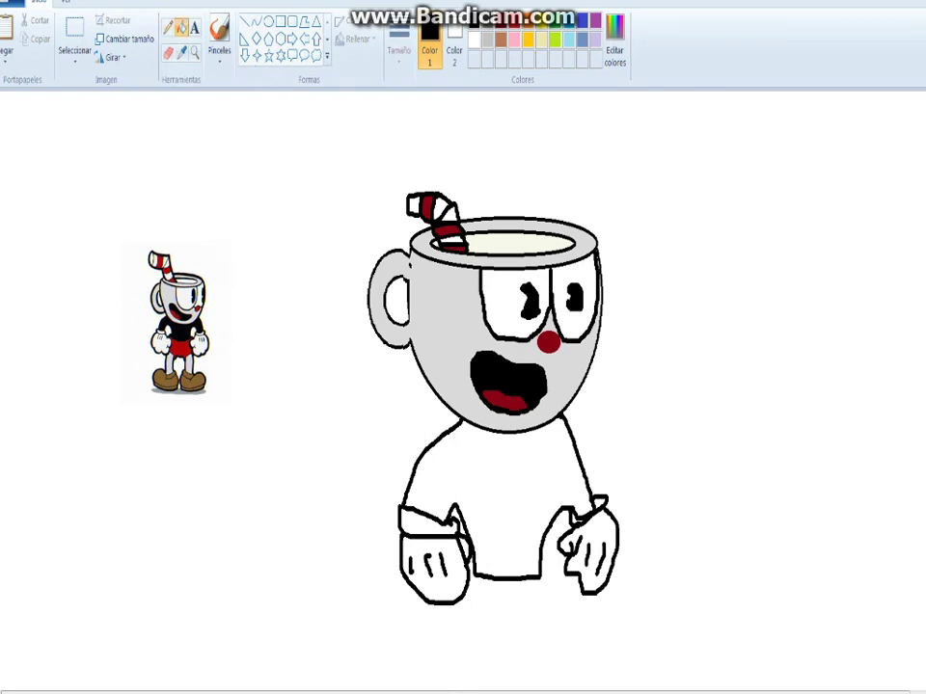
{"action": "left_click", "coordinate": [497, 483]}
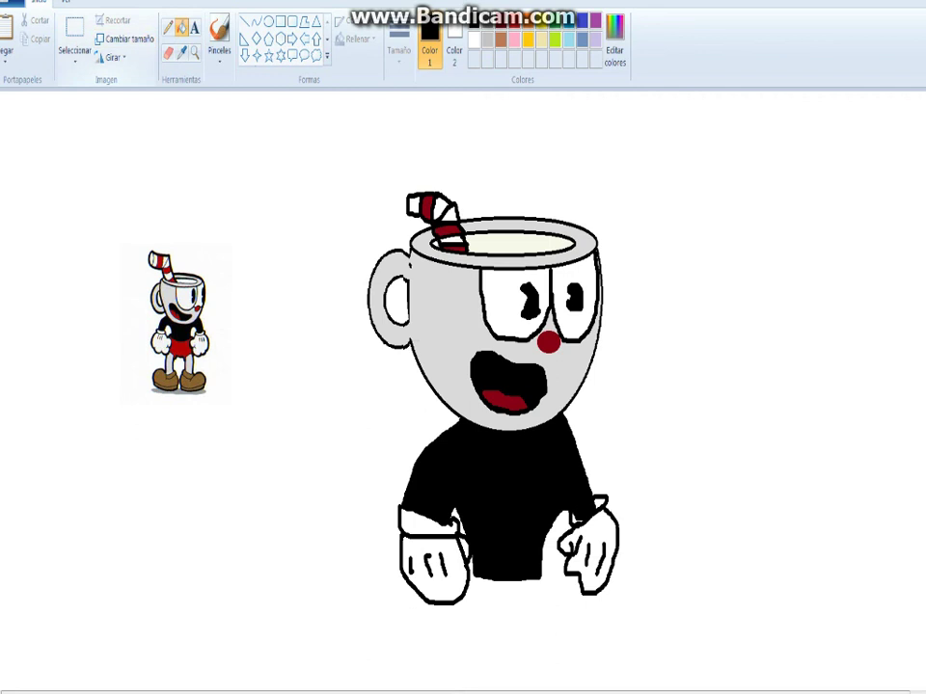
{"action": "left_click", "coordinate": [169, 28]}
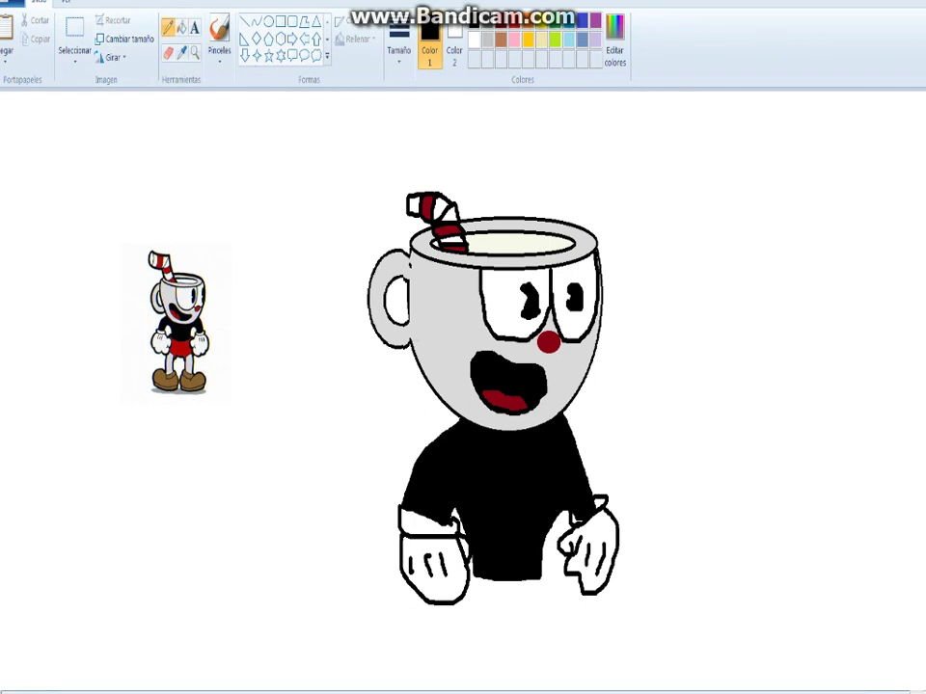